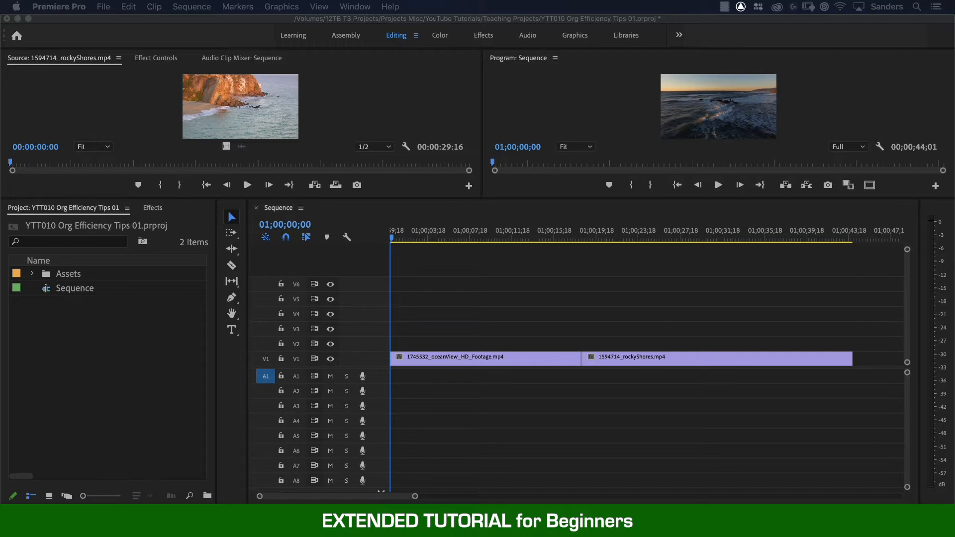
# Increase the heights of all video tracks and all audio tracks in the timeline until their track names show.
pyautogui.keyDown('shift'); pyautogui.click(367, 262); pyautogui.keyUp('shift')
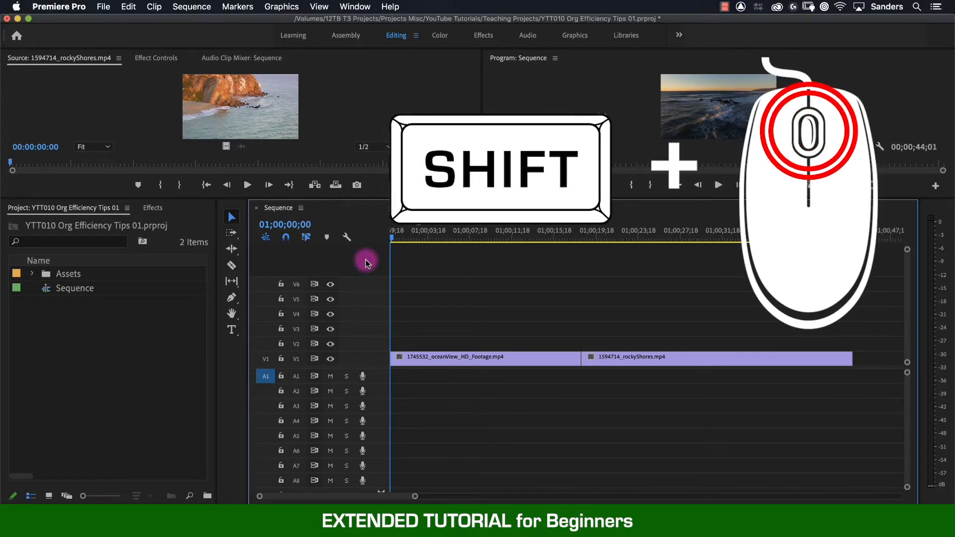
pyautogui.scroll(5, 361, 354)
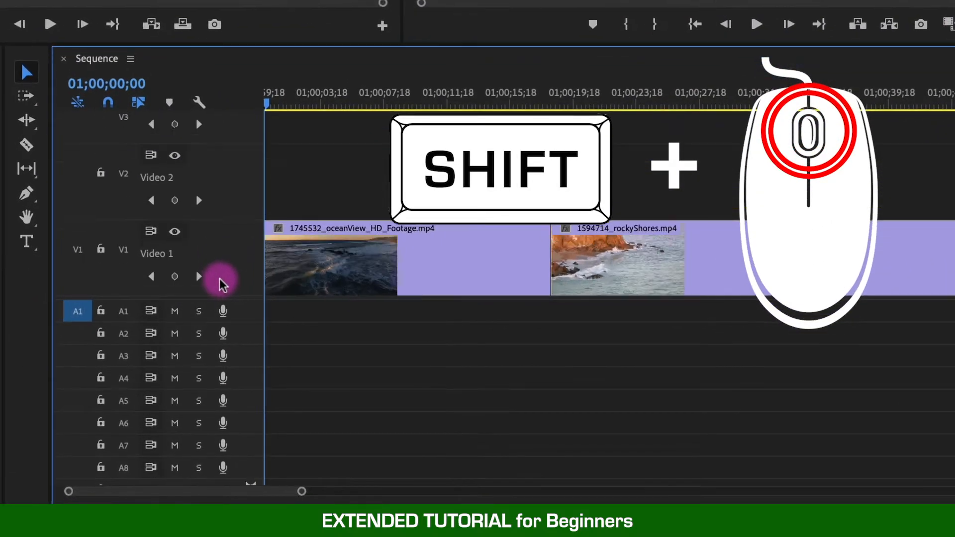
pyautogui.scroll(3, 206, 355)
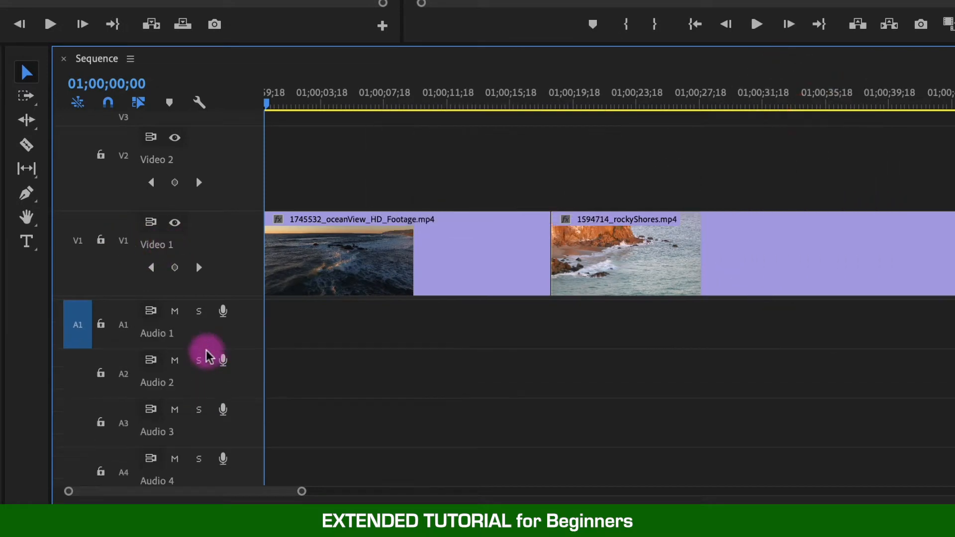
pyautogui.scroll(2, 207, 356)
pyautogui.scroll(-1, 236, 249)
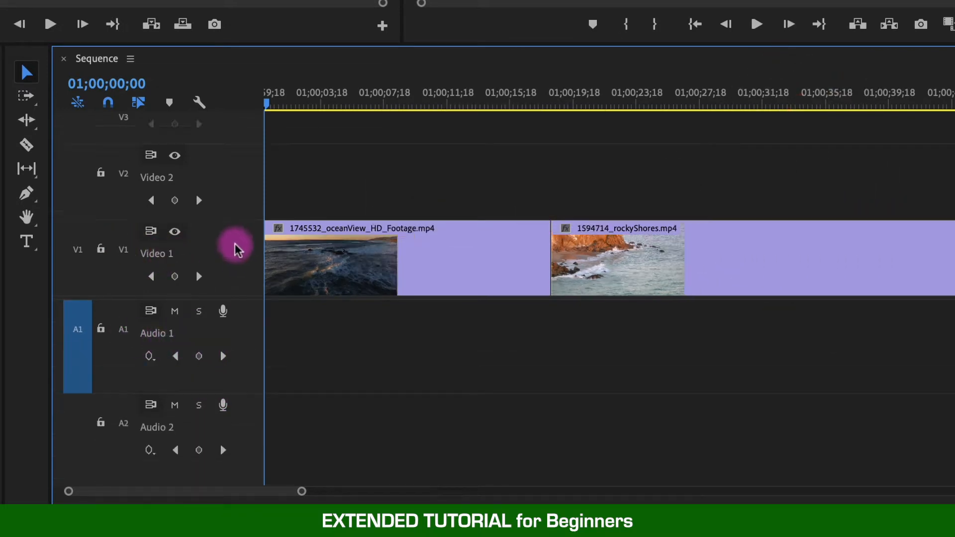
pyautogui.scroll(-4, 235, 251)
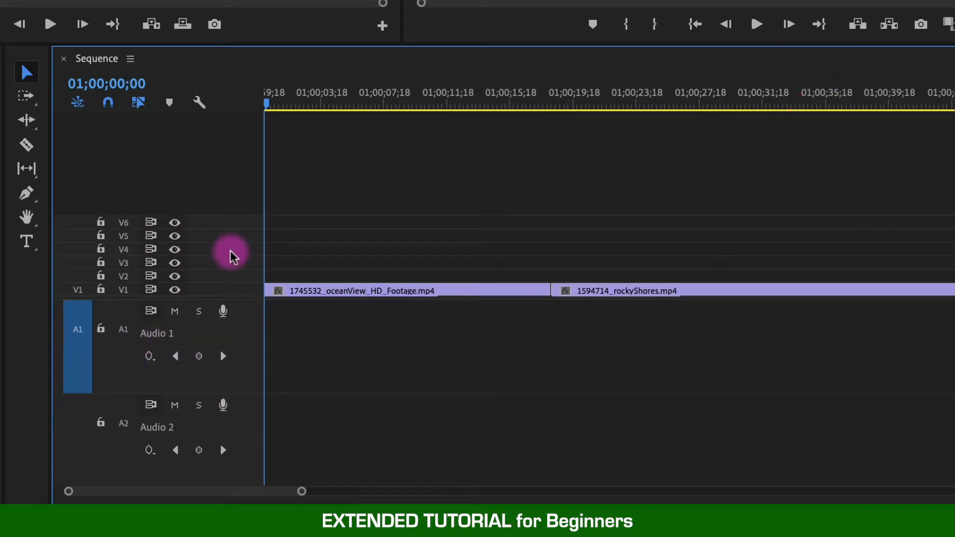
pyautogui.scroll(4, 226, 255)
# Rename V1 to V3 as Interview, B roll and Color, and A1 to A4 as VO 1, VO 2, Cam 1 and Cam 2.
pyautogui.rightClick(140, 263)
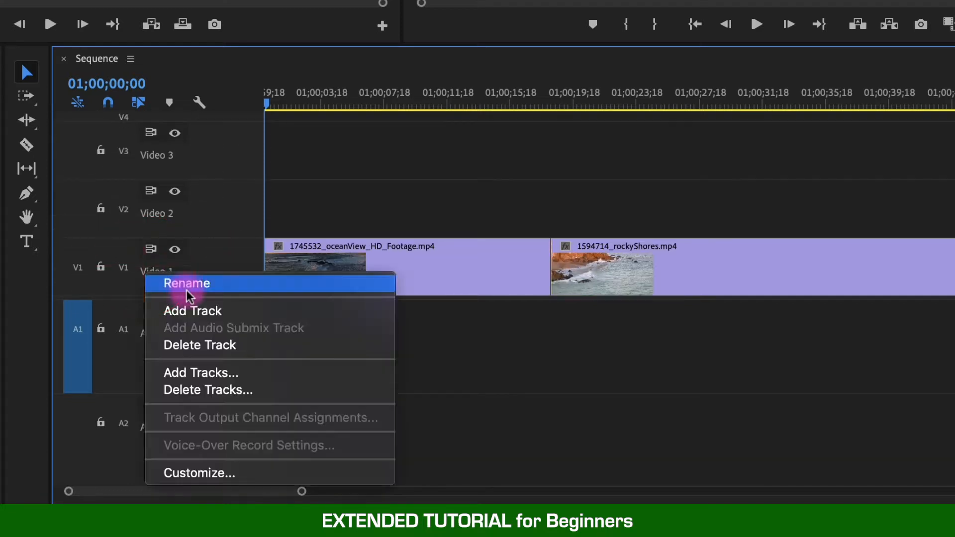
pyautogui.click(188, 282)
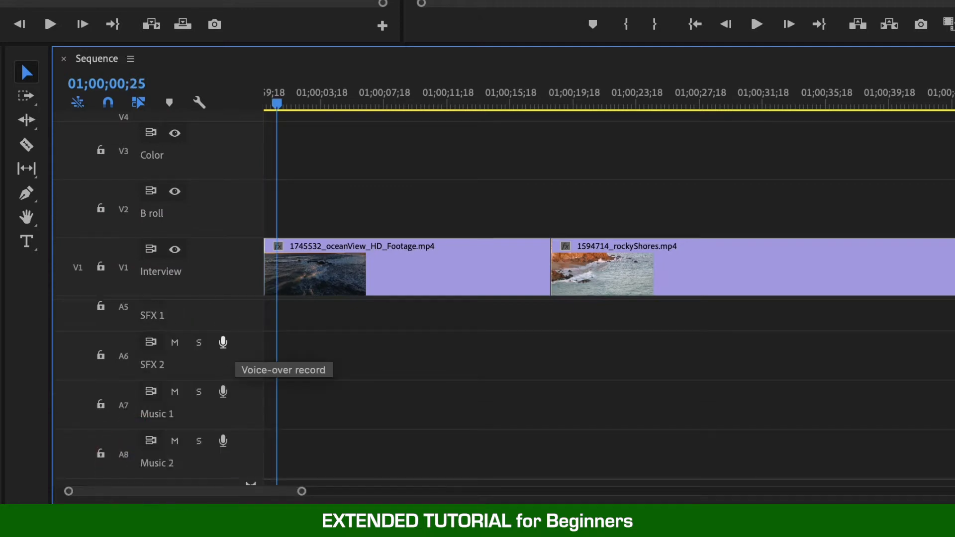
pyautogui.click(207, 349)
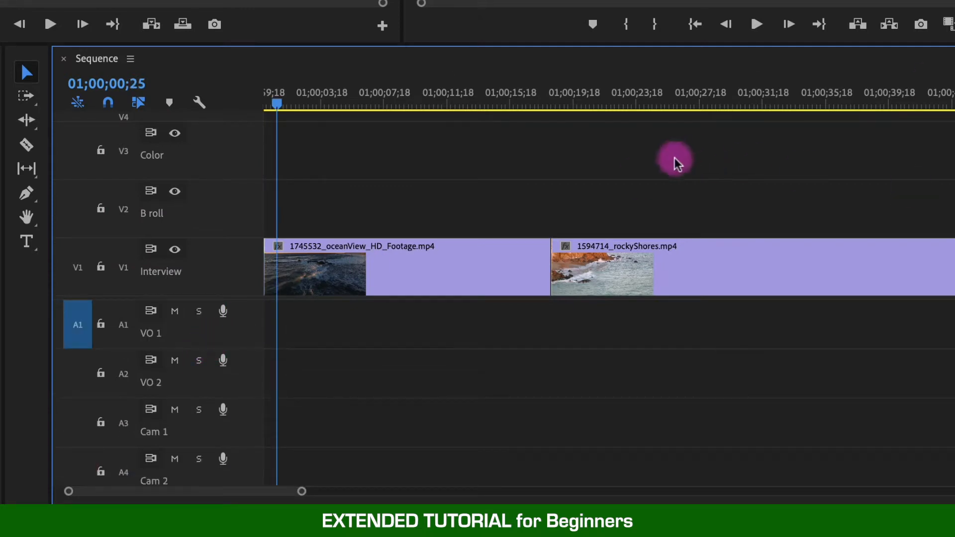
pyautogui.click(362, 207)
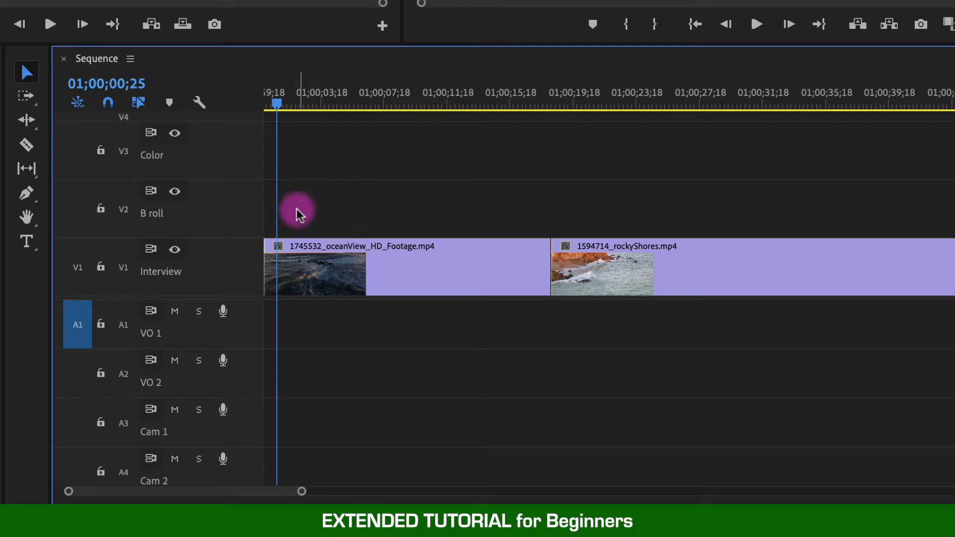
# Collapse the video and audio tracks to their minimum height and expand both groups again.
pyautogui.doubleClick(188, 276)
pyautogui.scroll(-5, 187, 274)
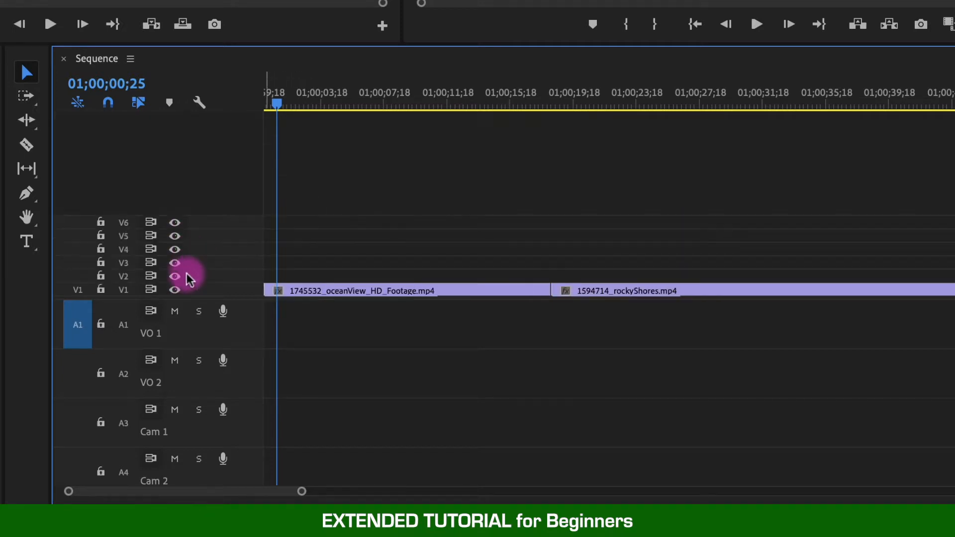
pyautogui.scroll(5, 214, 378)
pyautogui.scroll(-8, 214, 378)
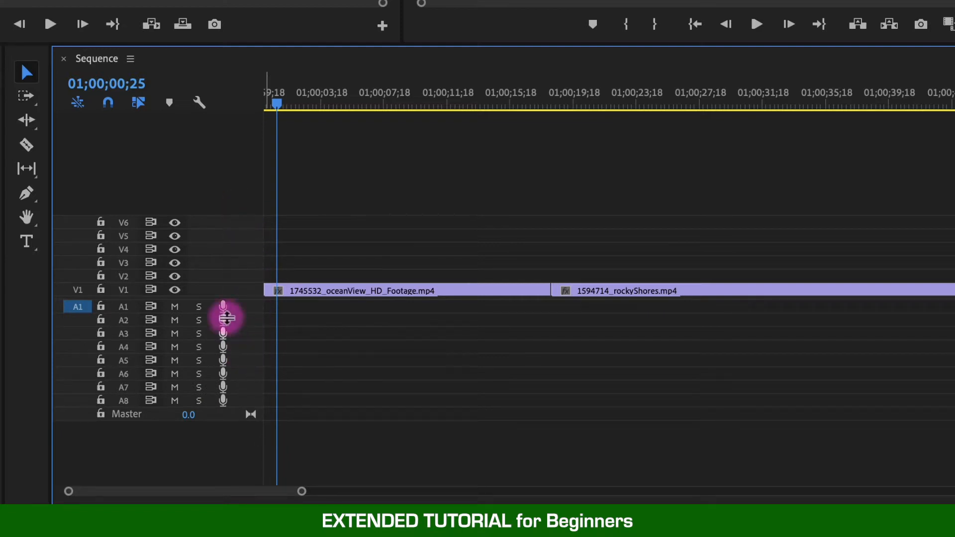
pyautogui.scroll(5, 205, 267)
pyautogui.scroll(5, 218, 336)
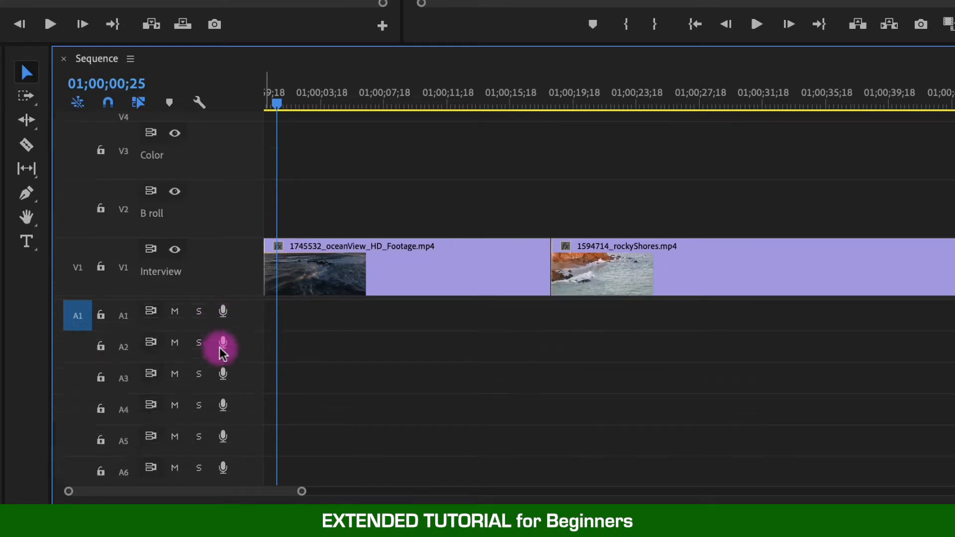
# Customize the video track header so the track name sits beside the eye icon, narrow the header, and collapse the video tracks.
pyautogui.rightClick(201, 271)
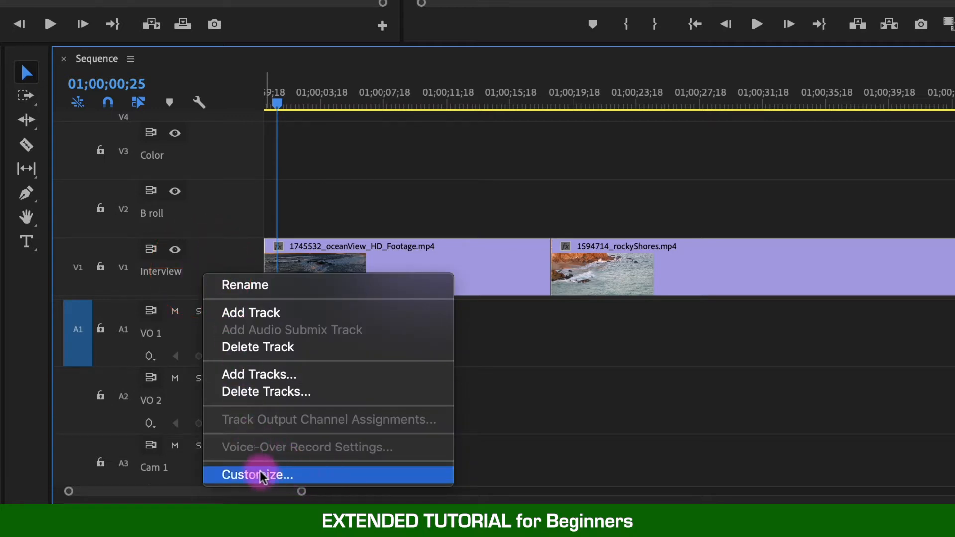
pyautogui.click(348, 476)
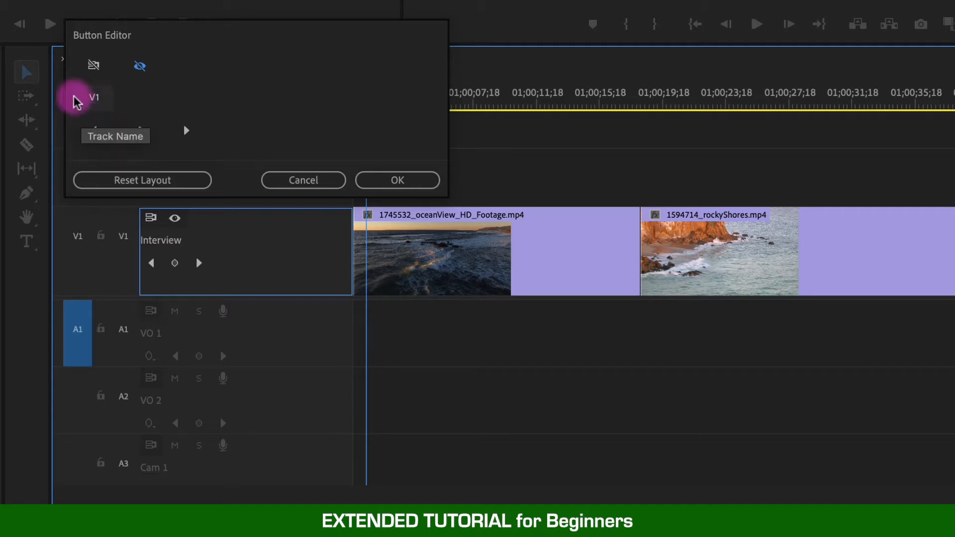
pyautogui.moveTo(94, 92); pyautogui.dragTo(218, 225)
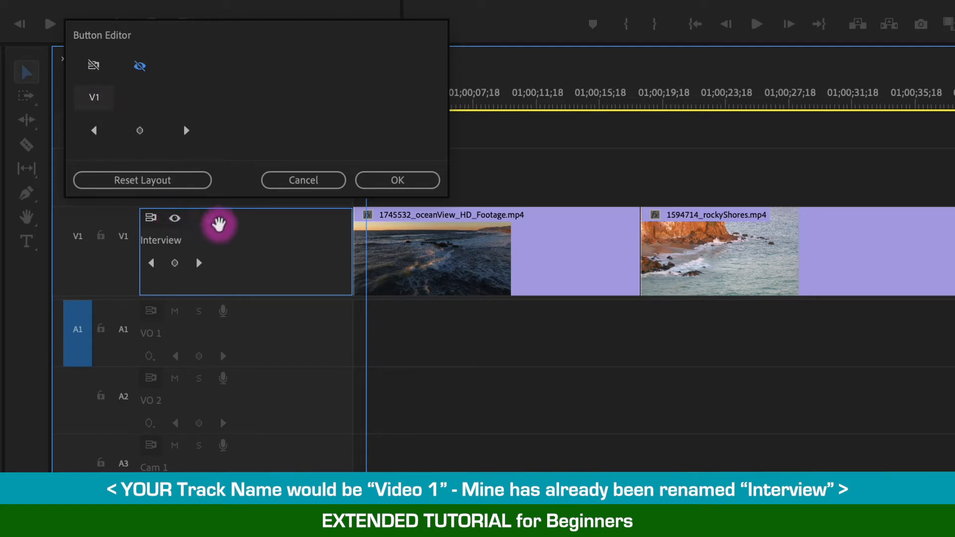
pyautogui.click(397, 180)
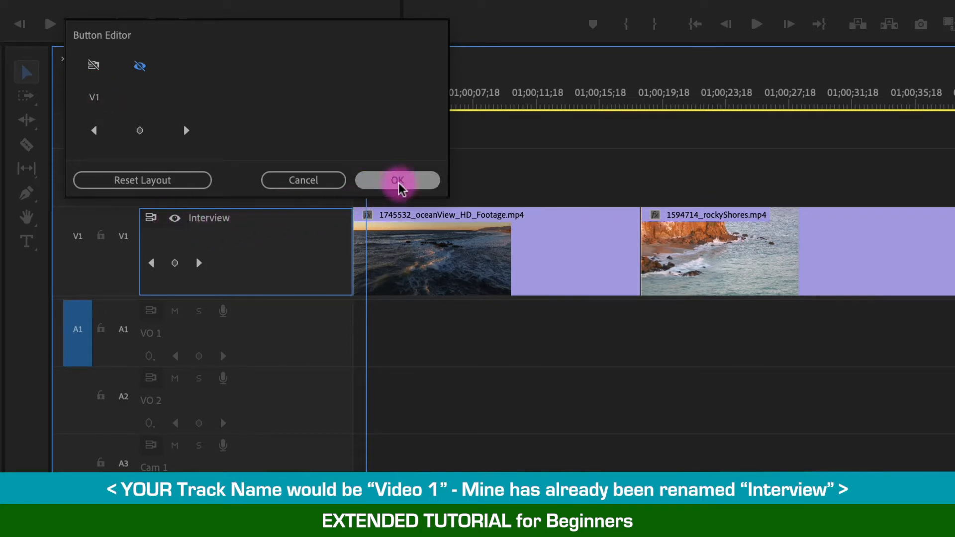
pyautogui.moveTo(360, 209); pyautogui.dragTo(214, 273)
pyautogui.scroll(-7, 214, 276)
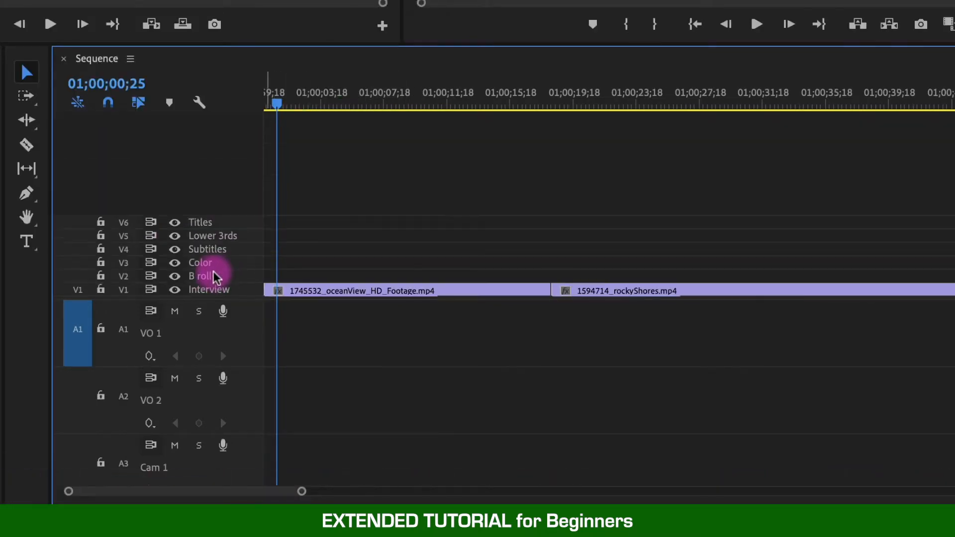
# Customize the audio track header so the track name sits beside the microphone icon, and collapse the audio tracks.
pyautogui.rightClick(174, 330)
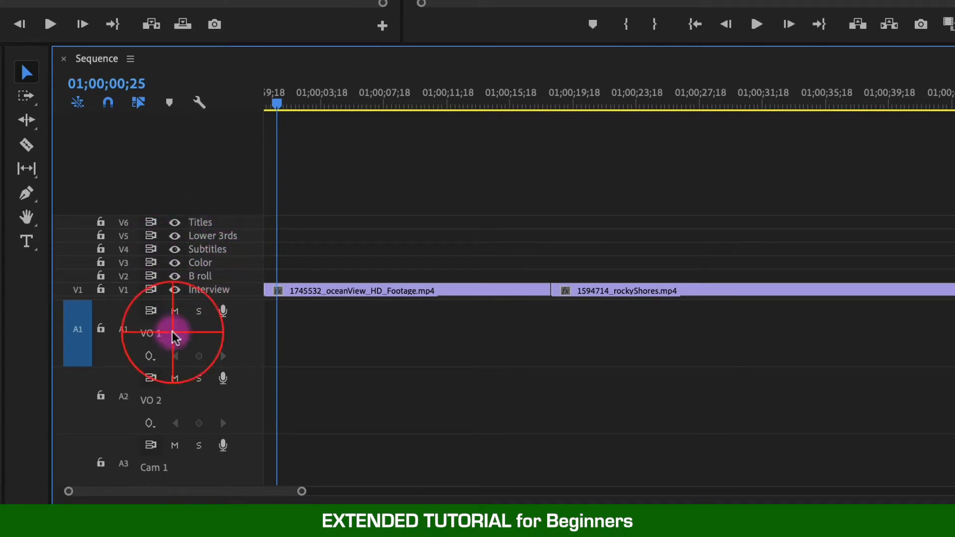
pyautogui.click(219, 499)
pyautogui.moveTo(120, 177); pyautogui.dragTo(256, 315)
pyautogui.click(396, 273)
pyautogui.scroll(-5, 233, 365)
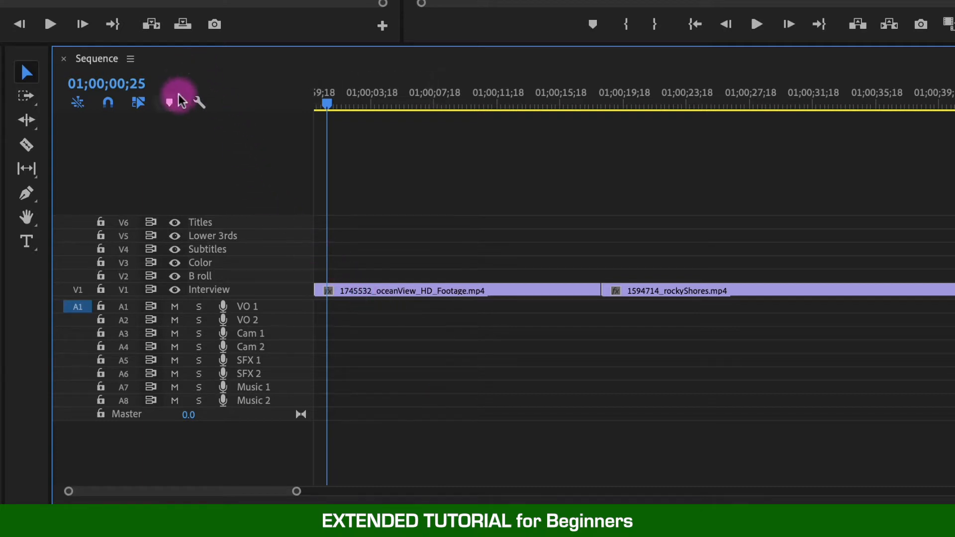
# Switch all timeline tracks repeatedly between expanded and minimized height, ending with all tracks minimized.
pyautogui.click(201, 102)
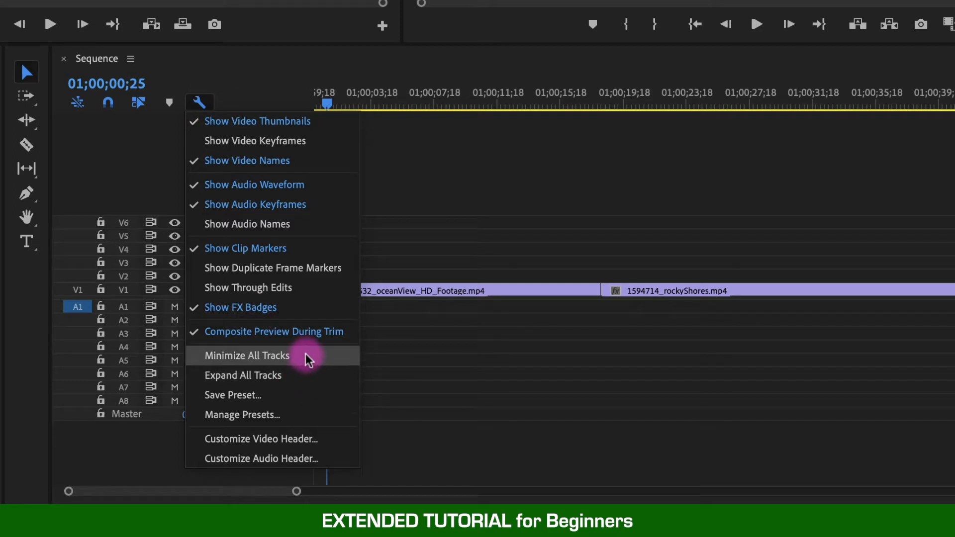
pyautogui.click(312, 375)
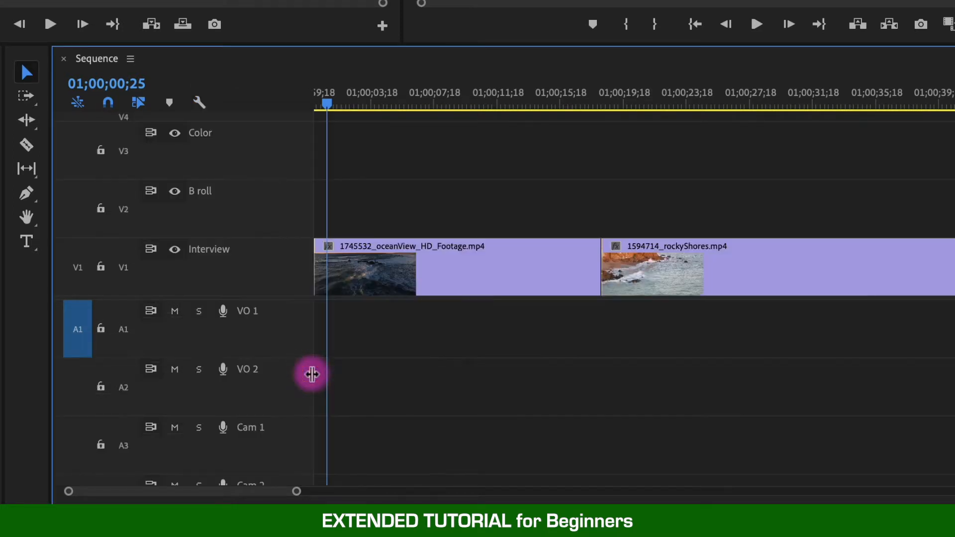
pyautogui.click(199, 103)
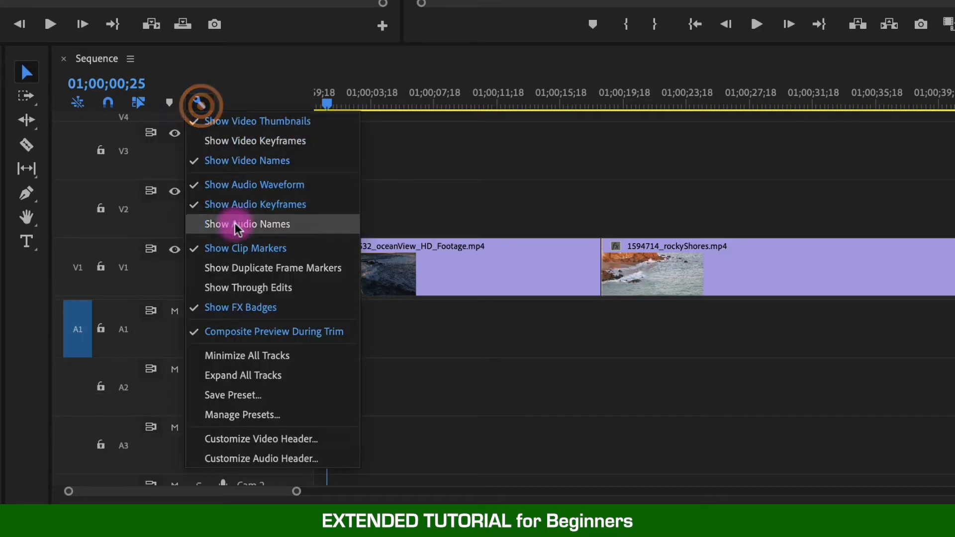
pyautogui.click(297, 359)
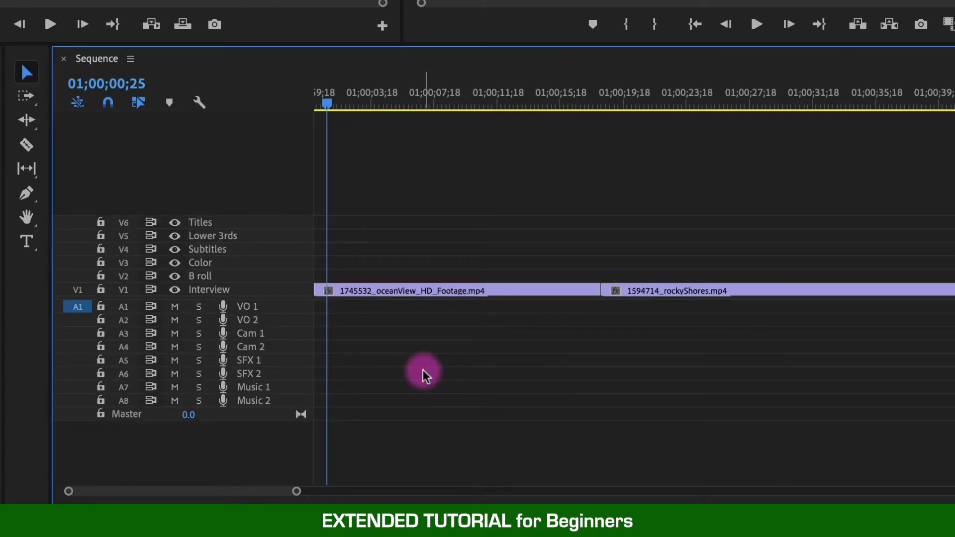
pyautogui.hotkey('shift', '=')
pyautogui.hotkey('shift', '-')
pyautogui.hotkey('shift', '=')
pyautogui.hotkey('shift', '-')
pyautogui.hotkey('shift', '=')
pyautogui.hotkey('shift', '-')
# Raise the divider between the video and audio tracks and enlarge all audio tracks, leaving the video tracks minimized.
pyautogui.moveTo(294, 298); pyautogui.dragTo(288, 219)
pyautogui.hotkey('alt', '=')
pyautogui.hotkey('alt', '=')
pyautogui.hotkey('alt', '=')
pyautogui.hotkey('alt', '=')
pyautogui.hotkey('alt', '=')
pyautogui.hotkey('alt', '=')
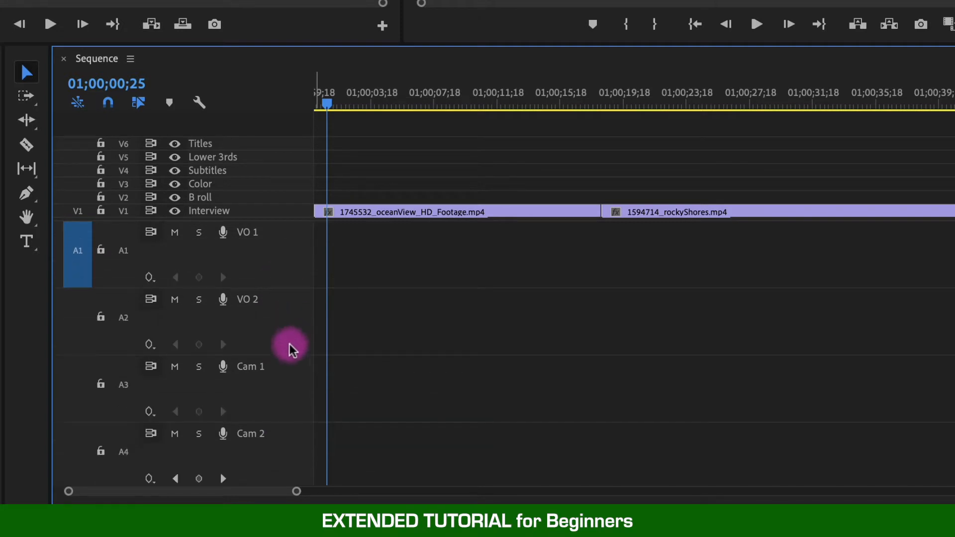
pyautogui.hotkey('alt', '=')
pyautogui.hotkey('alt', '=')
pyautogui.hotkey('alt', '=')
pyautogui.hotkey('alt', '=')
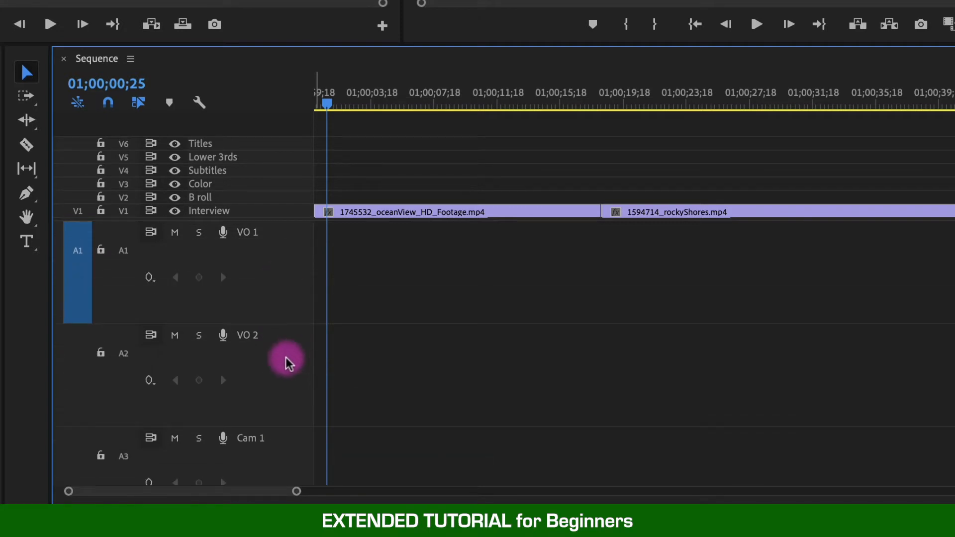
# Save the current track heights as a preset named Audio Mixing with the keyboard shortcut Track Height Preset 1.
pyautogui.click(199, 102)
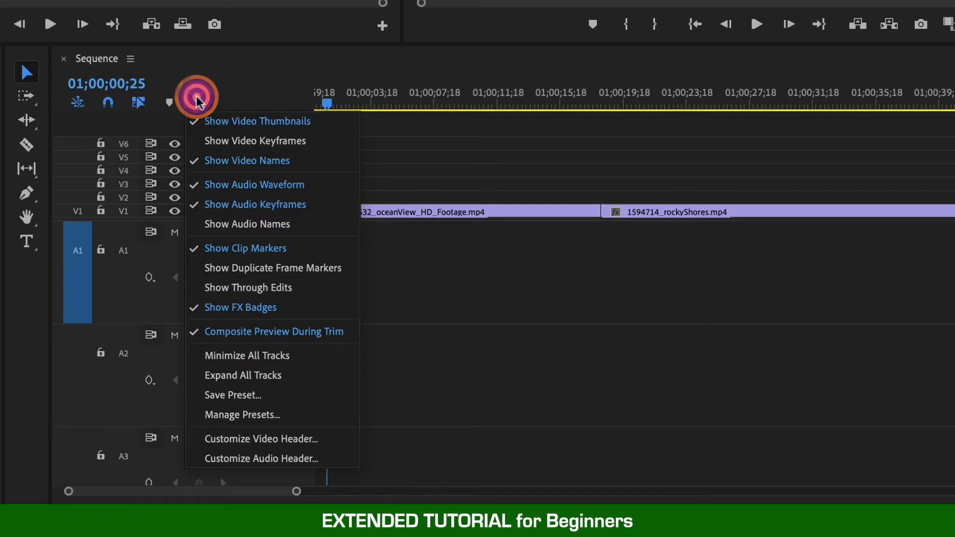
pyautogui.click(283, 392)
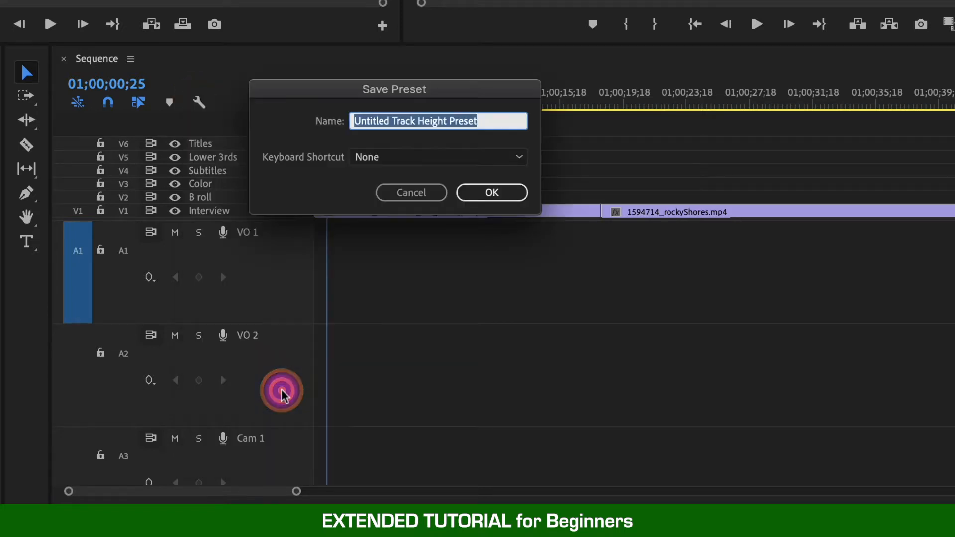
pyautogui.write('Audio Mixing')
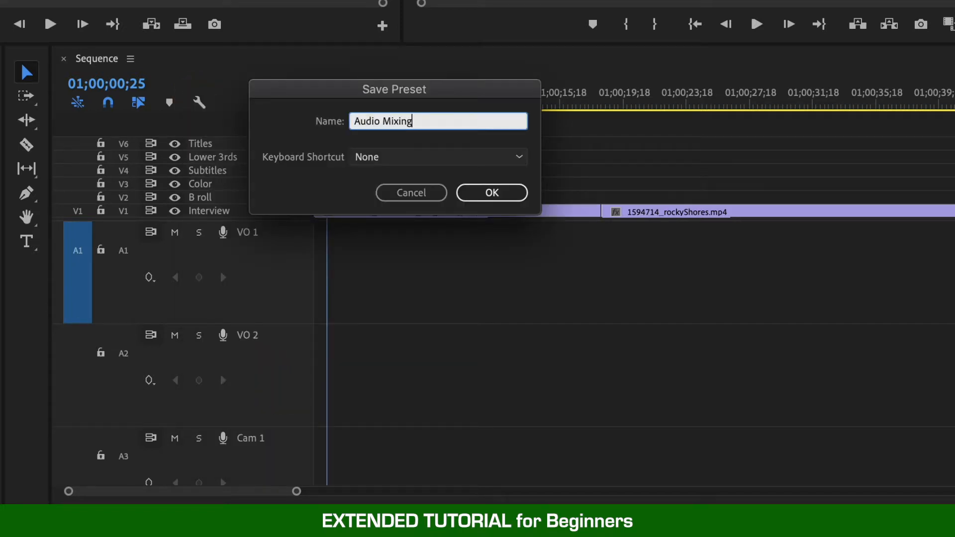
pyautogui.click(422, 159)
pyautogui.click(437, 192)
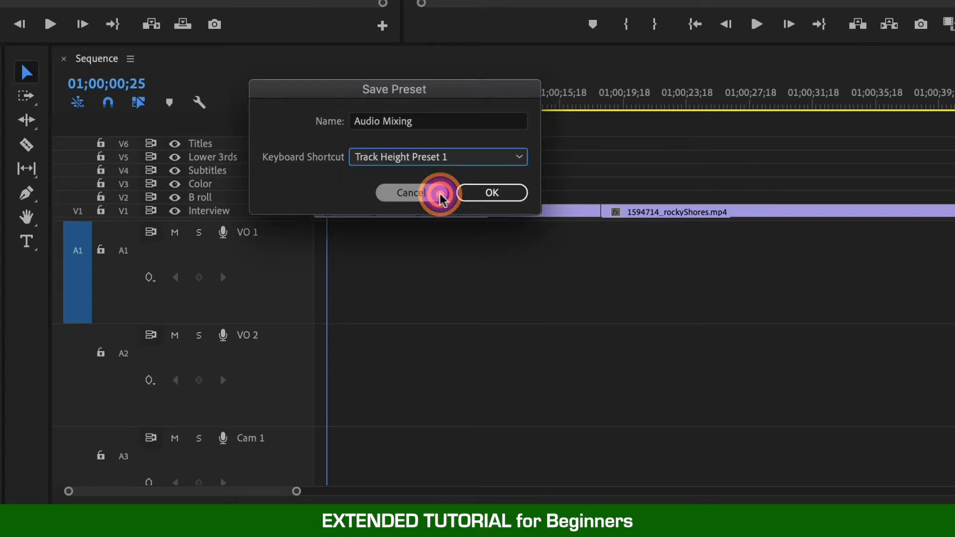
pyautogui.click(508, 193)
# Minimize all tracks and expand all of them again.
pyautogui.click(200, 100)
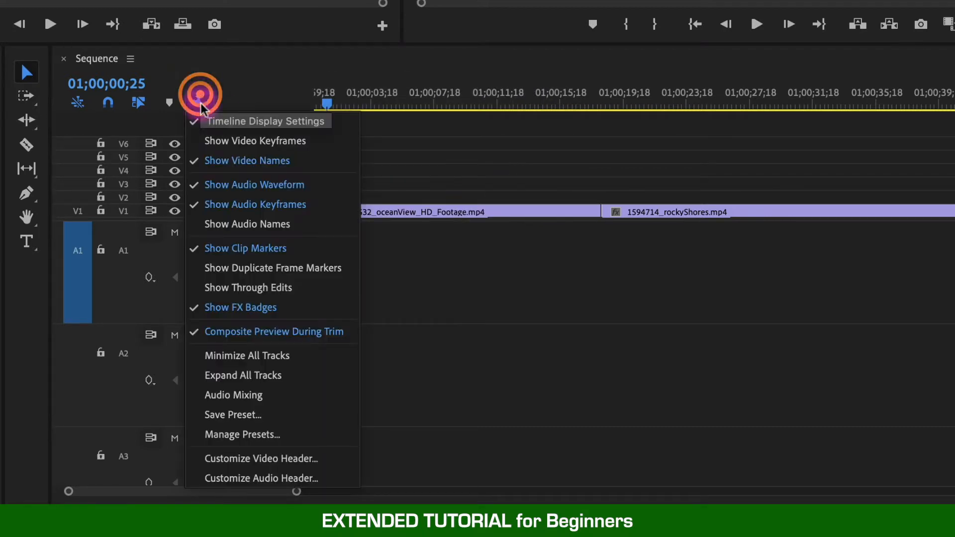
pyautogui.click(304, 365)
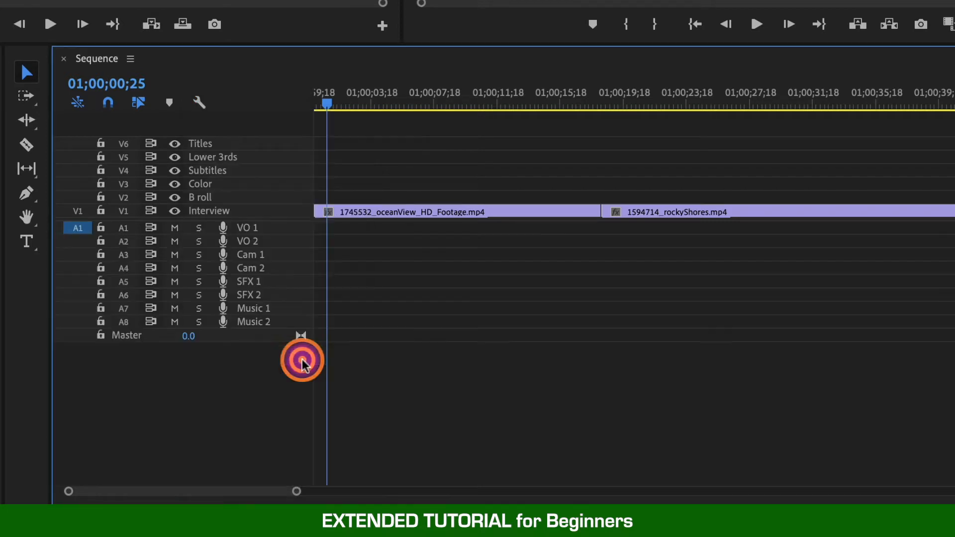
pyautogui.click(201, 103)
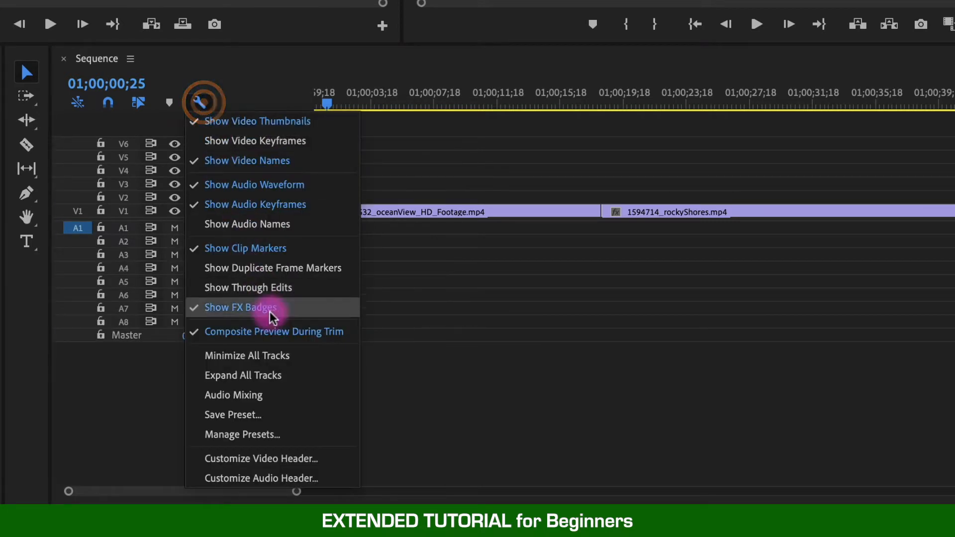
pyautogui.click(297, 377)
# Apply the saved Audio Mixing track height preset to the timeline.
pyautogui.click(199, 102)
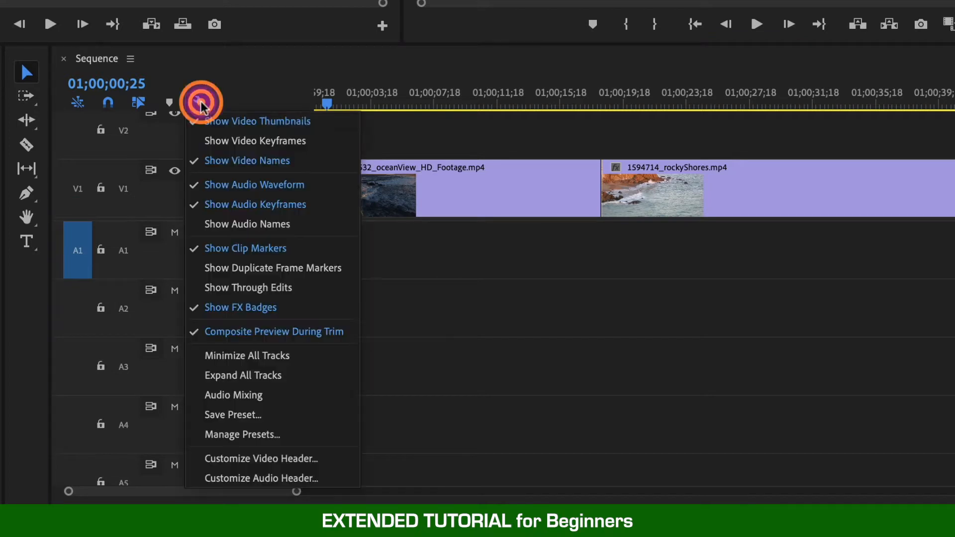
pyautogui.click(286, 392)
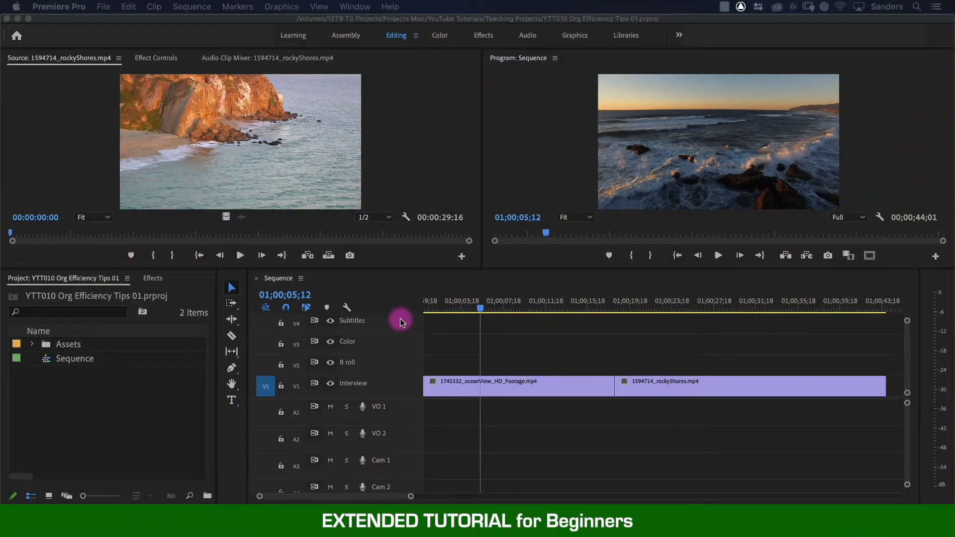
pyautogui.click(480, 354)
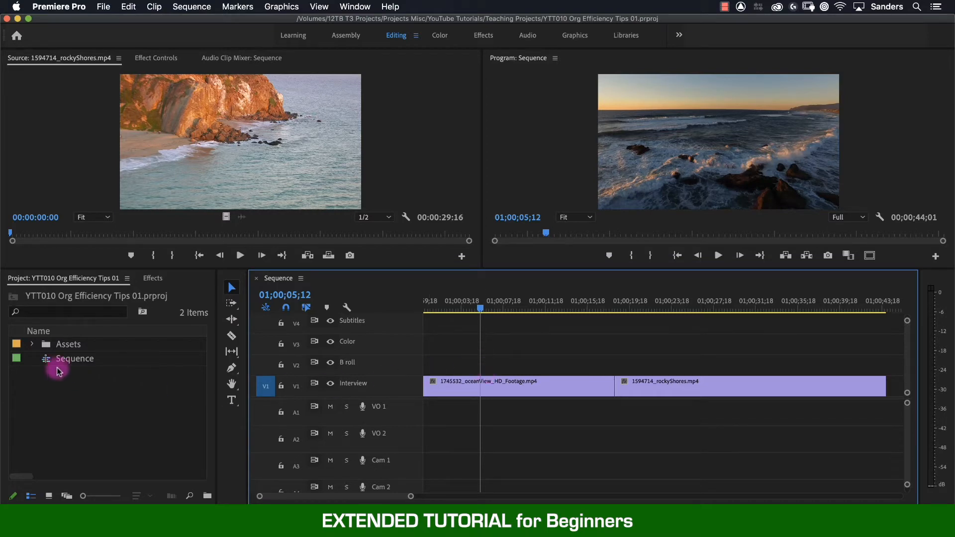
# Open PNAS5220_LOG.mov from the Assets bin in the Source Monitor.
pyautogui.click(31, 347)
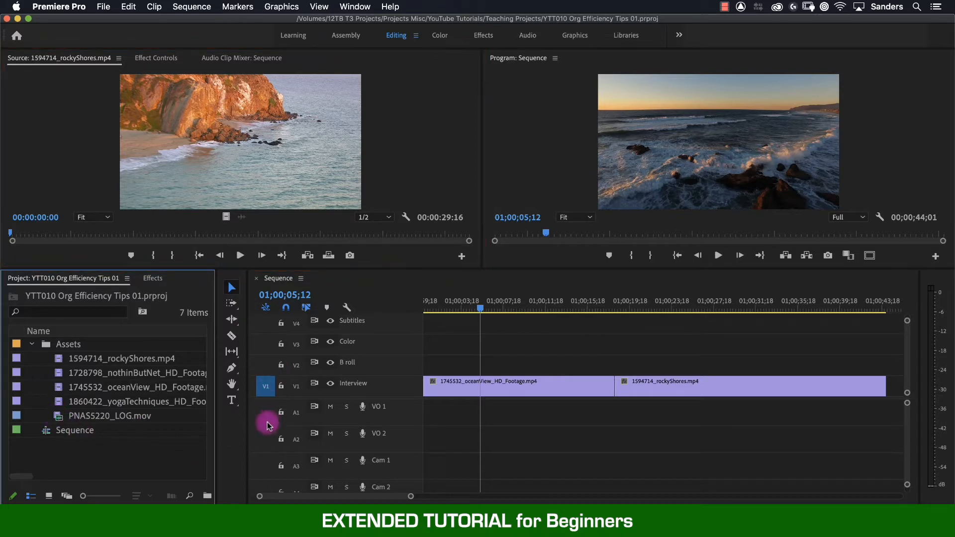
pyautogui.doubleClick(59, 421)
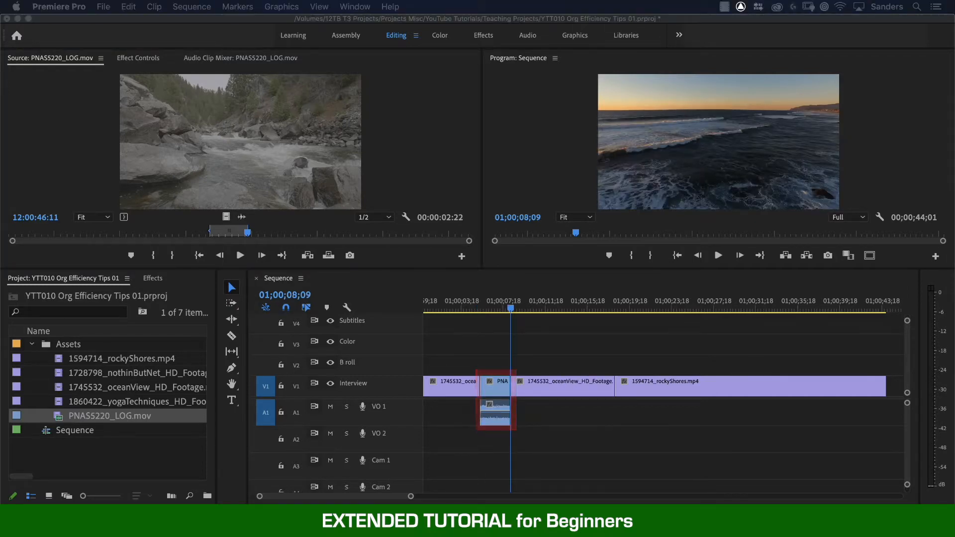
# Play back the PNAS5220_LOG.mov clip edited into the Interview track and undo that edit.
pyautogui.click(461, 304)
pyautogui.press('space')
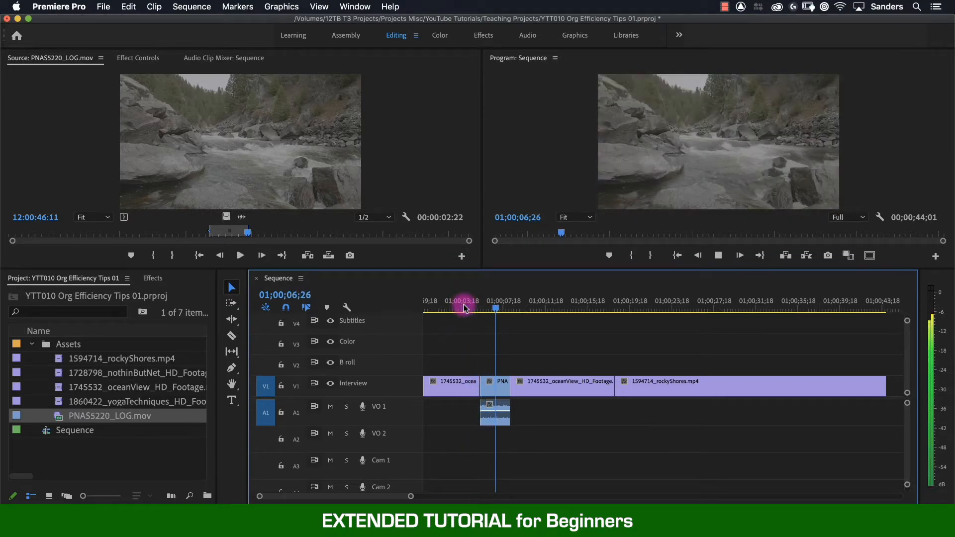
pyautogui.press('super+z')
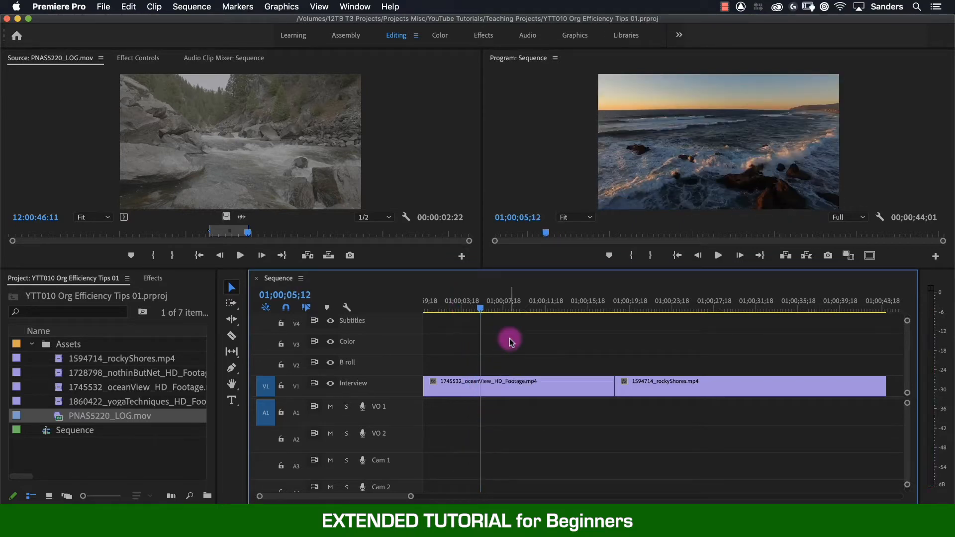
# With the video source patched to V2 and the audio source off, save the source assignment as V2 Only with Source Assignment Preset 1.
pyautogui.click(263, 416)
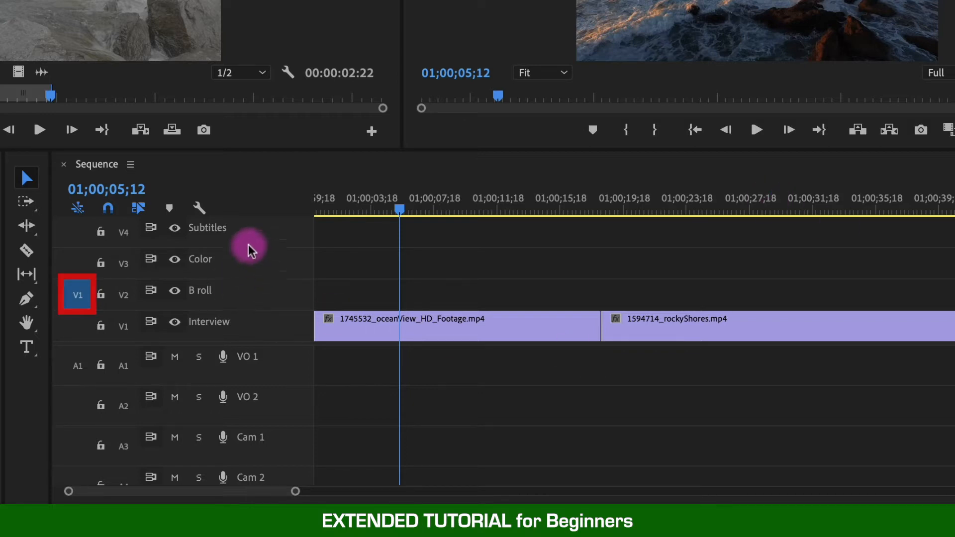
pyautogui.rightClick(78, 264)
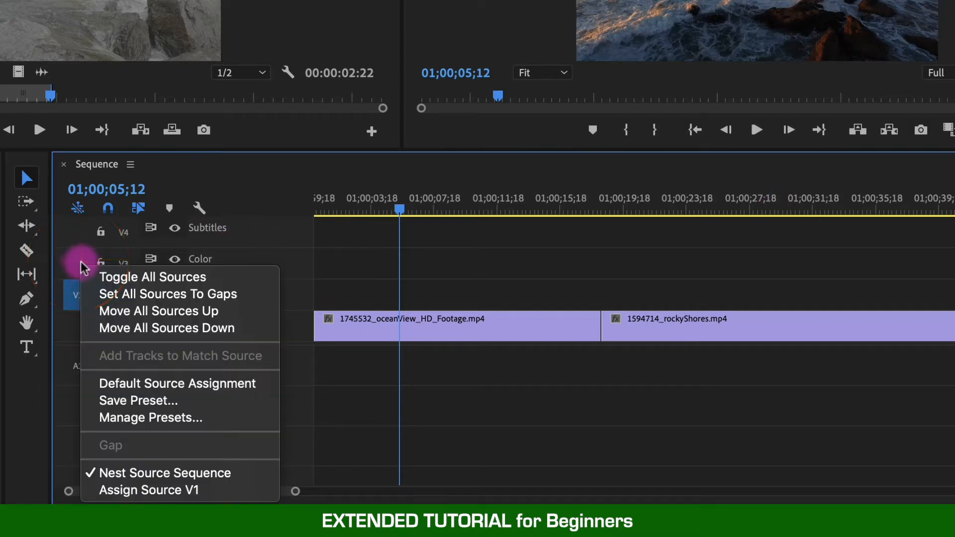
pyautogui.click(154, 404)
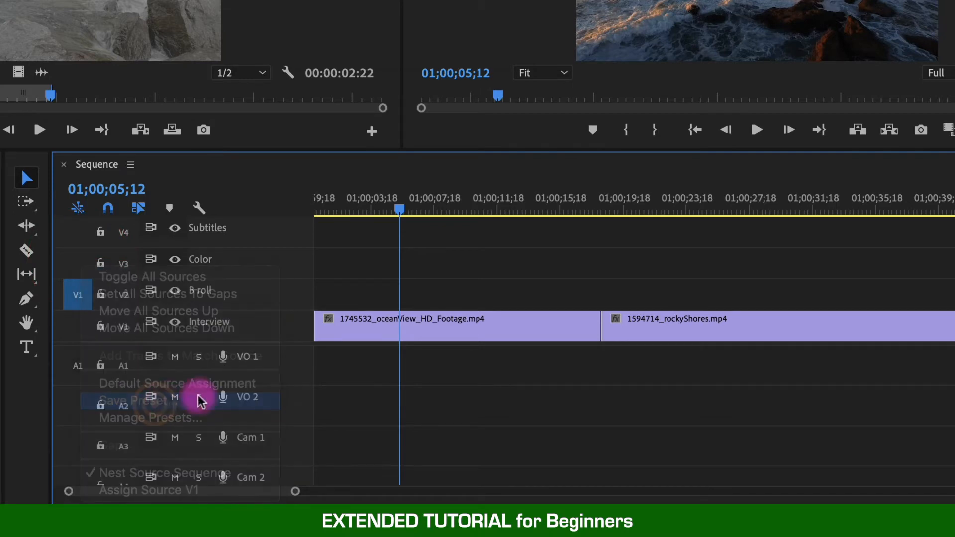
pyautogui.write('V2 Only')
pyautogui.click(393, 156)
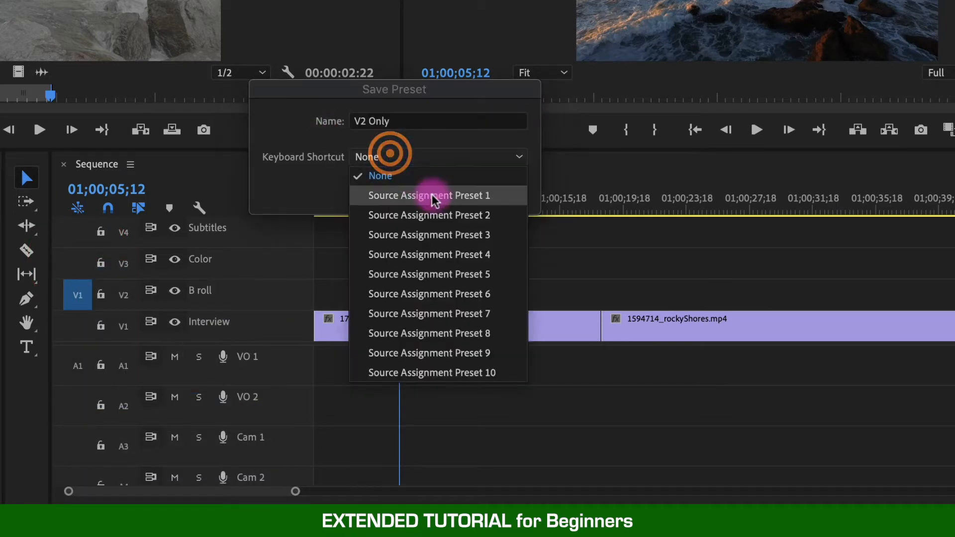
pyautogui.click(427, 194)
pyautogui.click(516, 196)
pyautogui.click(489, 194)
# Patch the video source to V3 and save the source assignment as V3 Only with Source Assignment Preset 2.
pyautogui.click(77, 263)
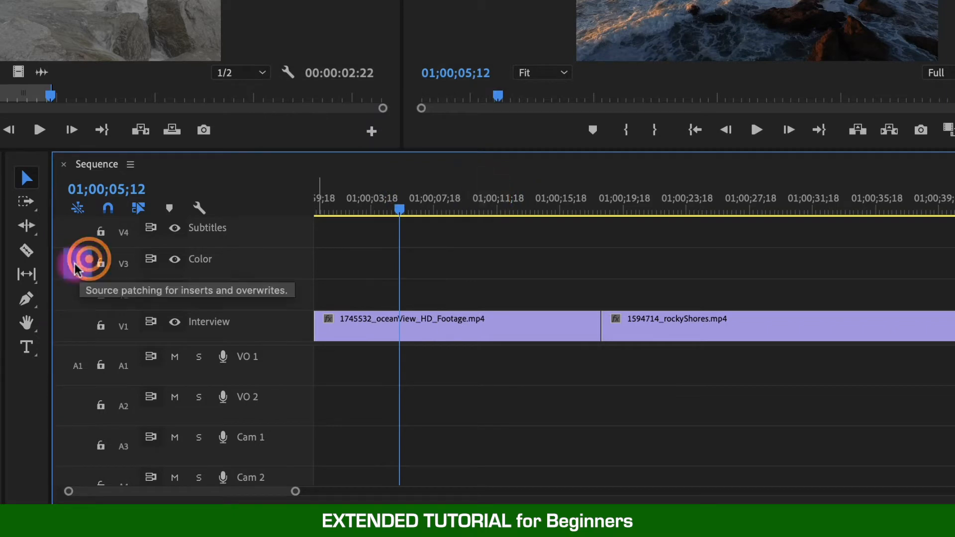
pyautogui.rightClick(76, 267)
pyautogui.click(154, 387)
pyautogui.write('V3 Only')
pyautogui.click(428, 157)
pyautogui.click(433, 211)
pyautogui.click(492, 193)
# Patch the sources to V2 and A2, save the assignment as V2 and A2 with Source Assignment Preset 3, and check the preset list.
pyautogui.click(77, 294)
pyautogui.click(77, 406)
pyautogui.rightClick(76, 278)
pyautogui.click(149, 444)
pyautogui.write('V2 and A2')
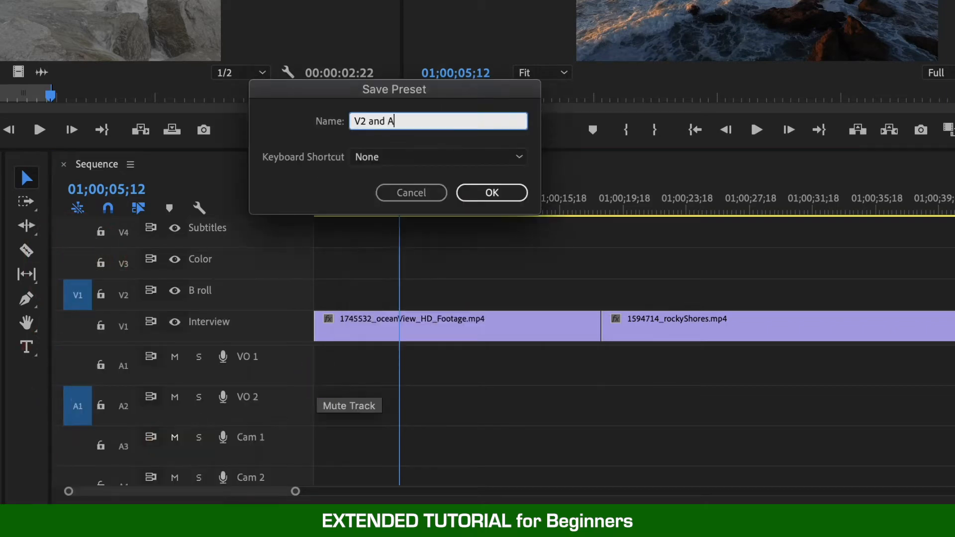
pyautogui.click(438, 156)
pyautogui.click(507, 234)
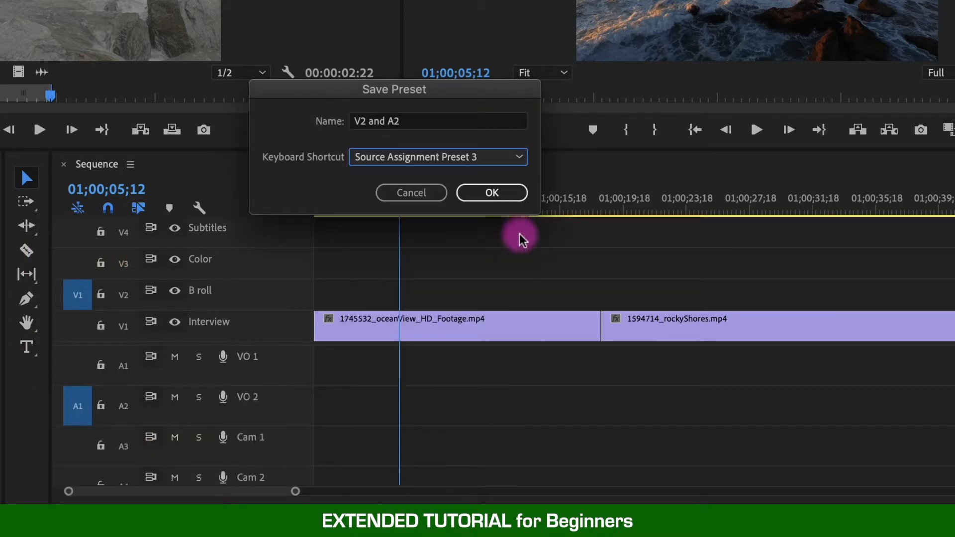
pyautogui.click(513, 192)
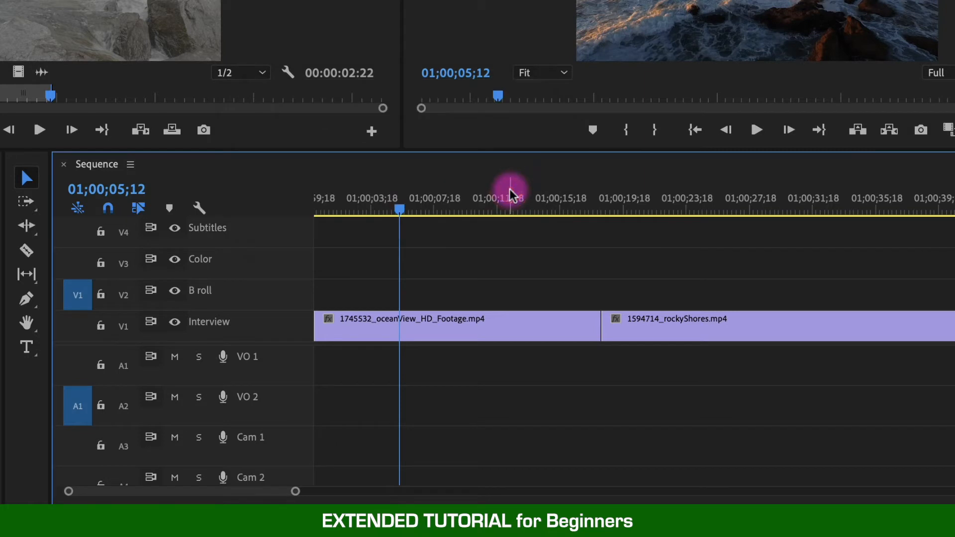
pyautogui.rightClick(82, 256)
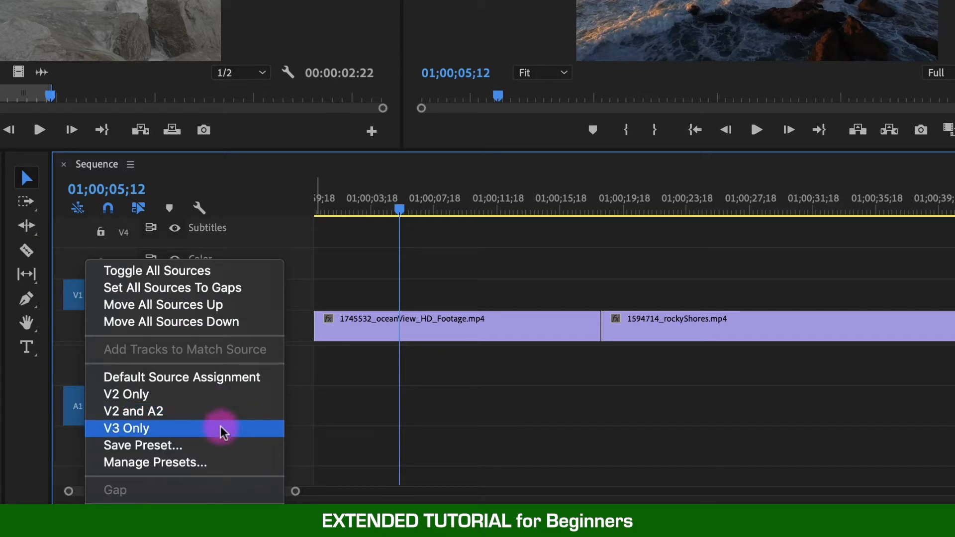
pyautogui.click(348, 407)
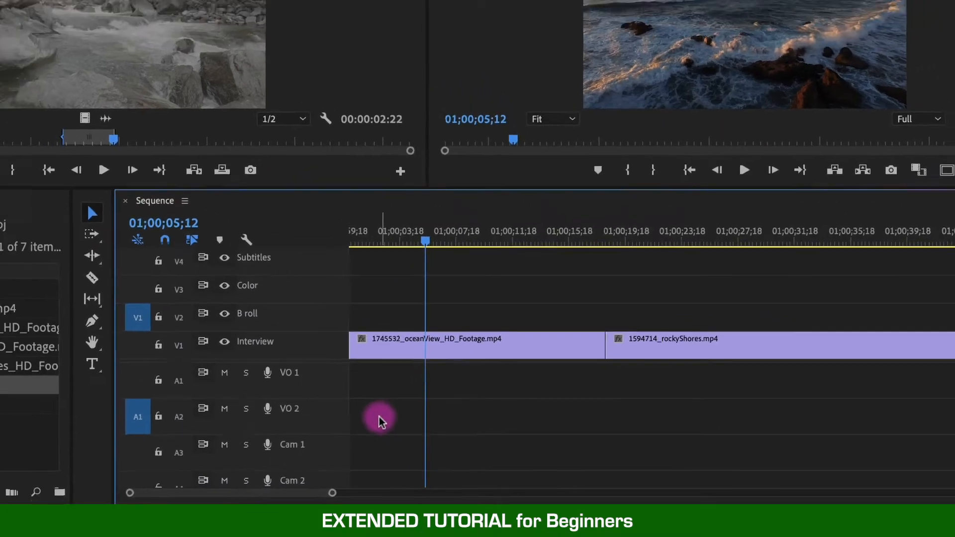
# Assign keyboard shortcuts Cmd+1 (Num), Cmd+2 (Num) and Option+1 (Num) to Source Assignment Presets 1, 2 and 3 respectively.
pyautogui.press('super+alt+k')
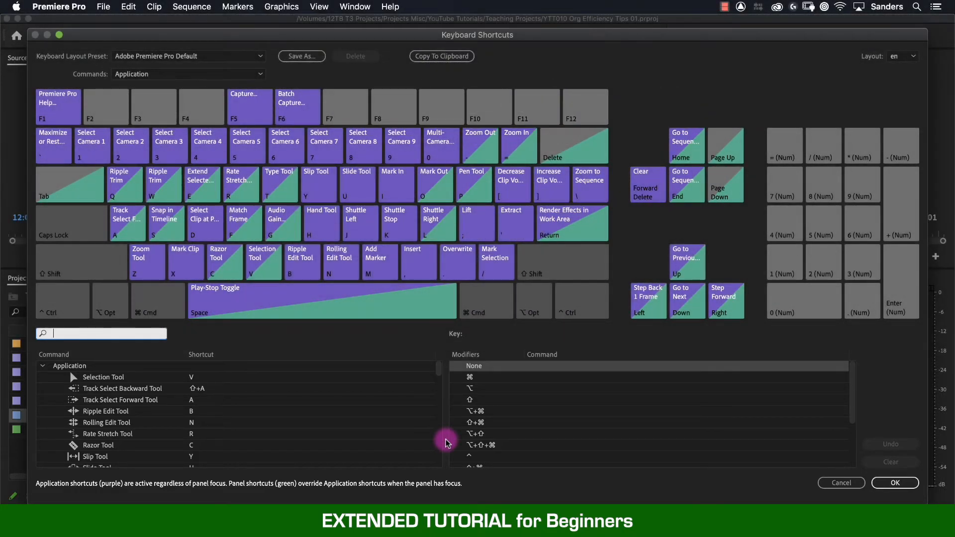
pyautogui.click(95, 333)
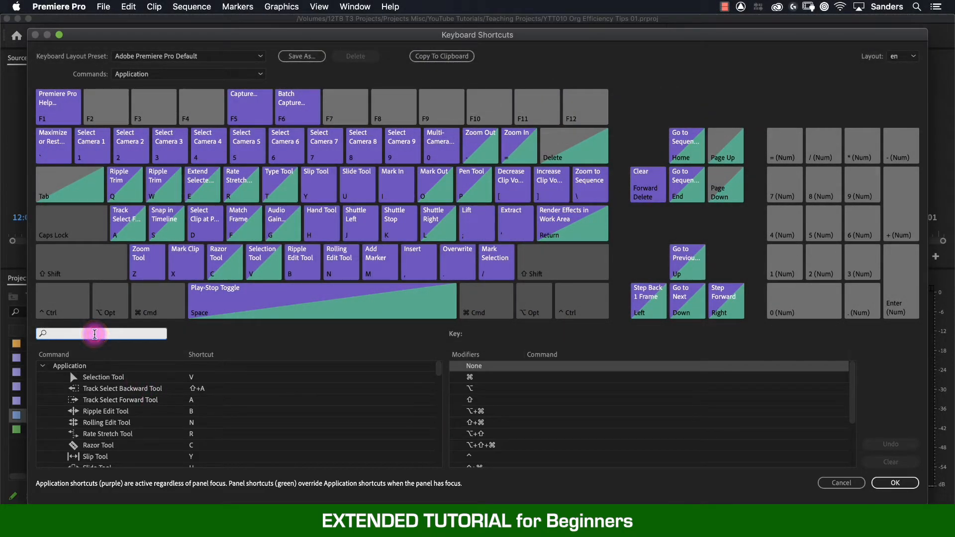
pyautogui.write('source as')
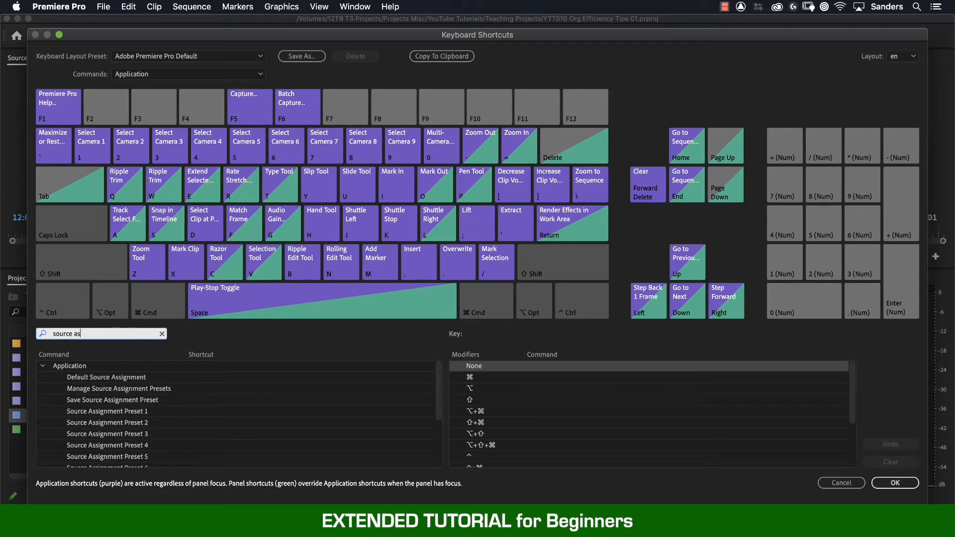
pyautogui.click(110, 412)
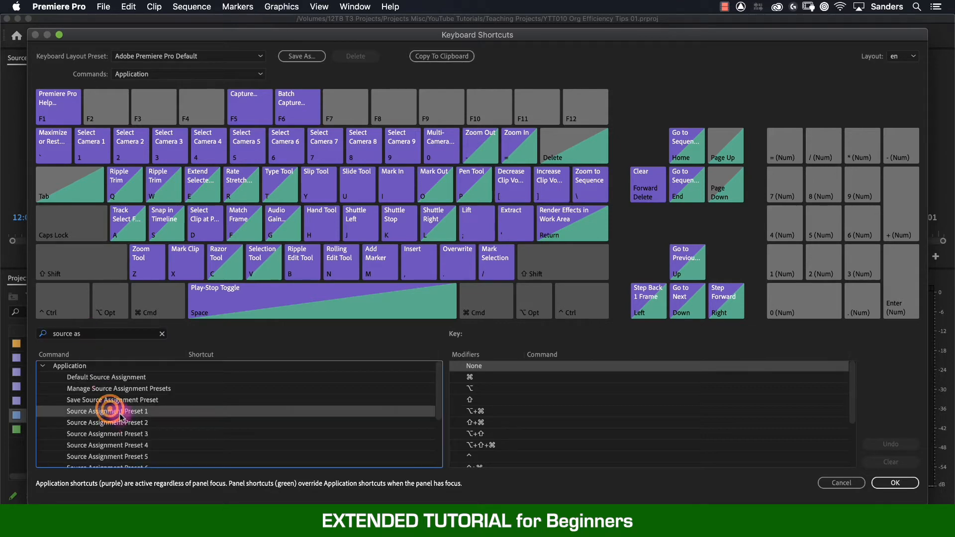
pyautogui.click(198, 412)
pyautogui.press('super+KP_1')
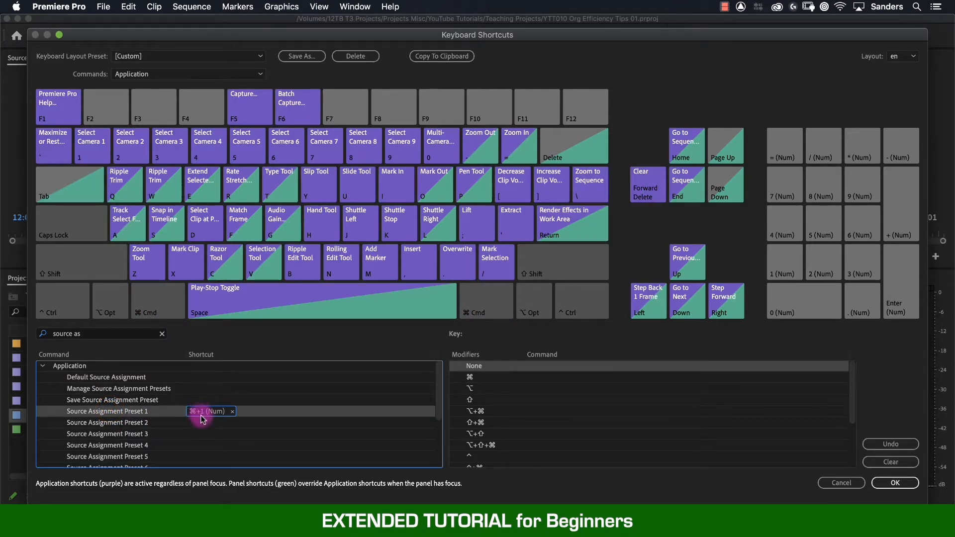
pyautogui.click(199, 423)
pyautogui.press('super+KP_2')
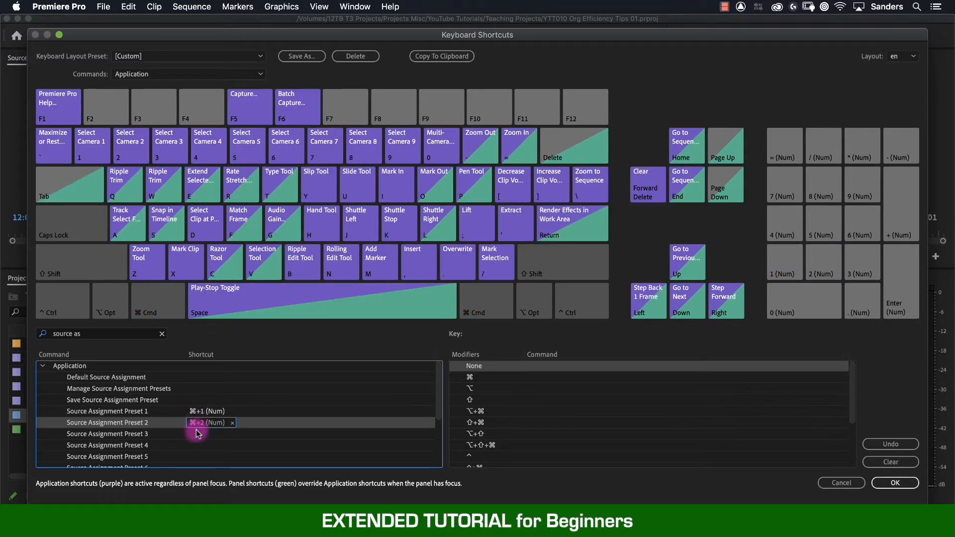
pyautogui.click(198, 433)
pyautogui.press('alt+KP_1')
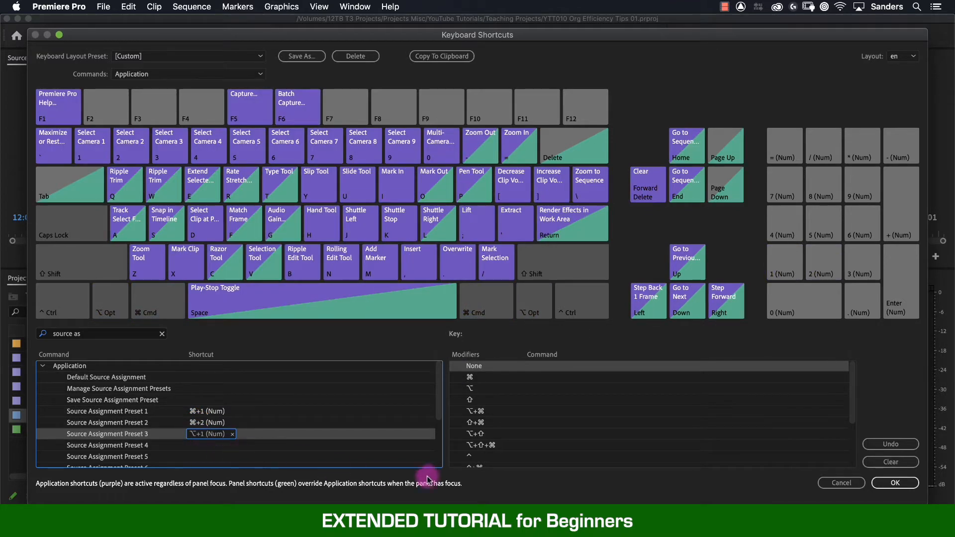
pyautogui.click(894, 483)
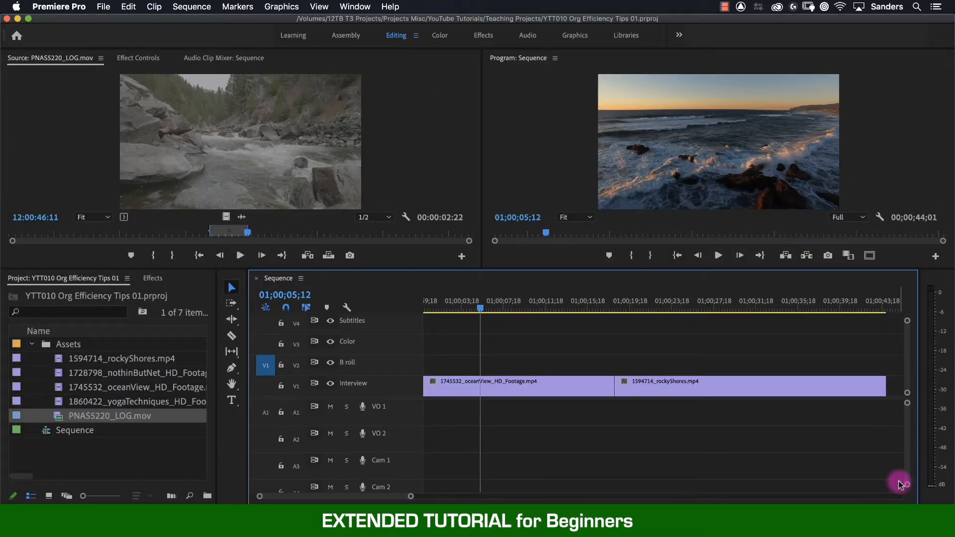
# Cycle through the saved V2 Only, V3 Only, and V2 and A2 source presets, and restore the Default Source Assignment.
pyautogui.press('alt+KP_3')
pyautogui.press('alt+KP_2')
pyautogui.press('alt+KP_3')
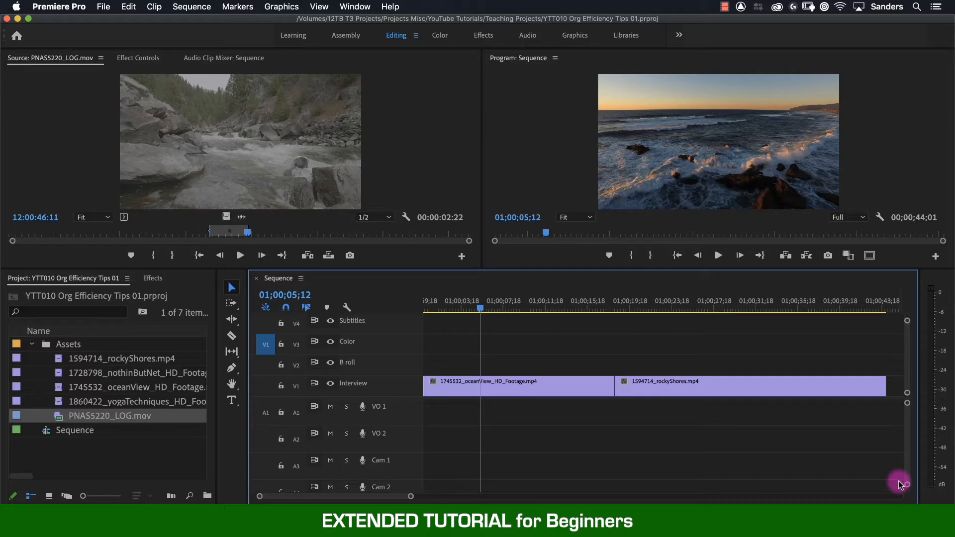
pyautogui.press('alt+KP_2')
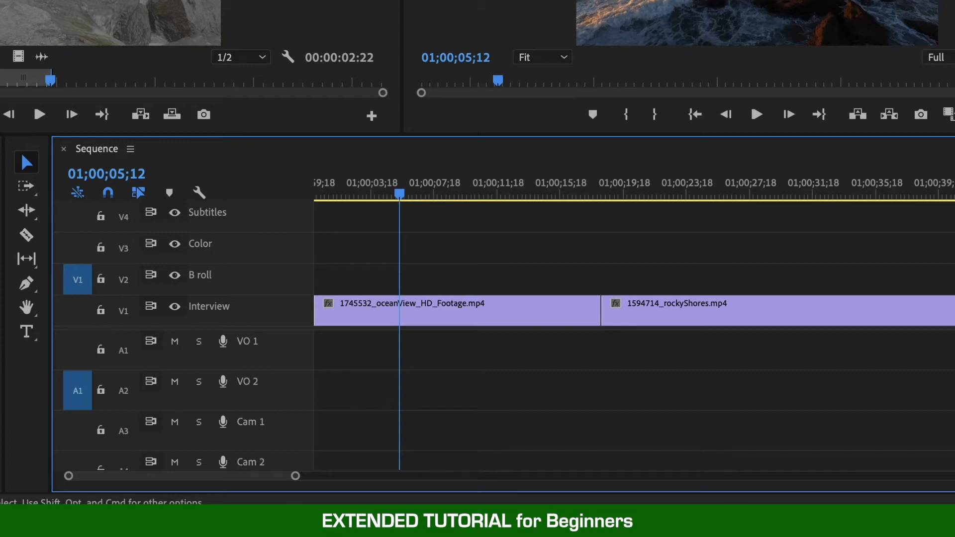
pyautogui.rightClick(77, 245)
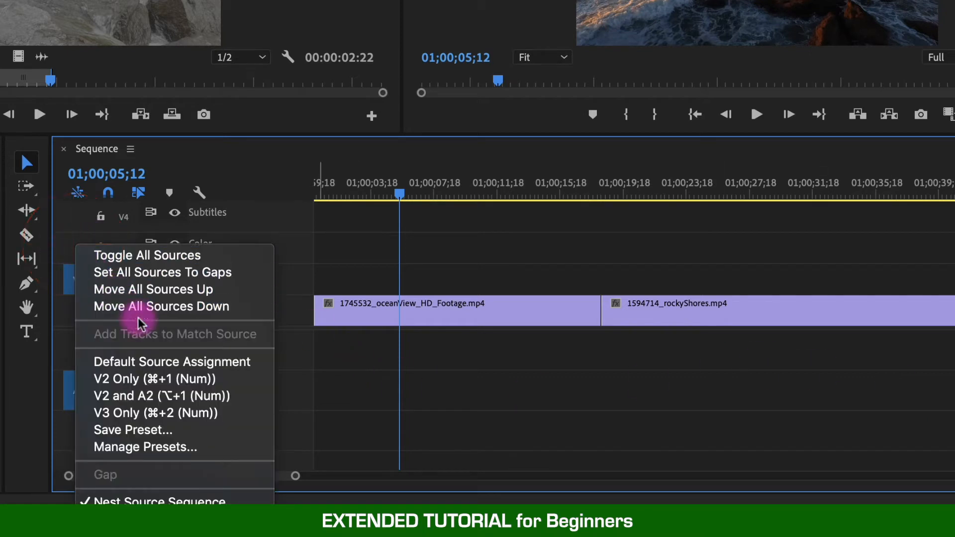
pyautogui.click(239, 364)
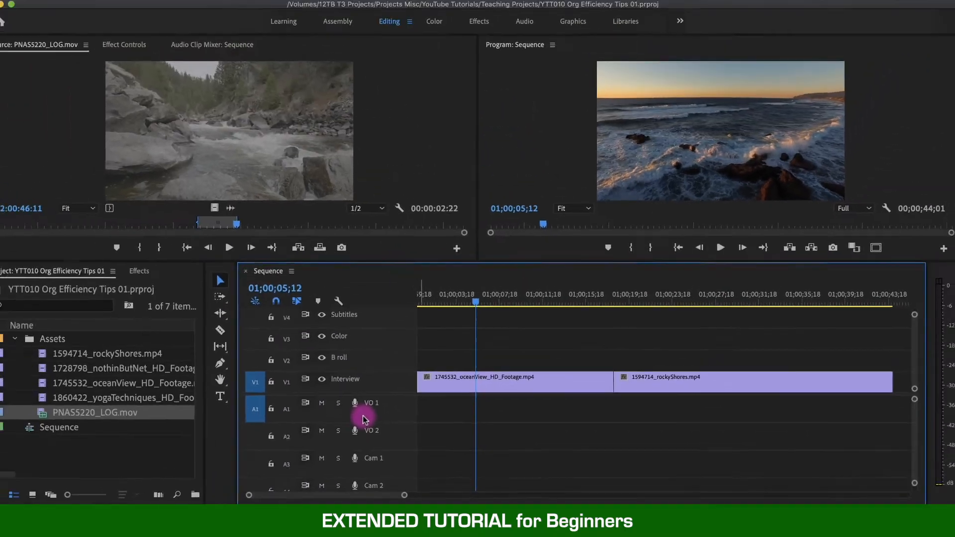
# Find the Default Source Assignment command in the keyboard shortcut settings and open its shortcut entry.
pyautogui.press('alt+super+k')
pyautogui.click(61, 333)
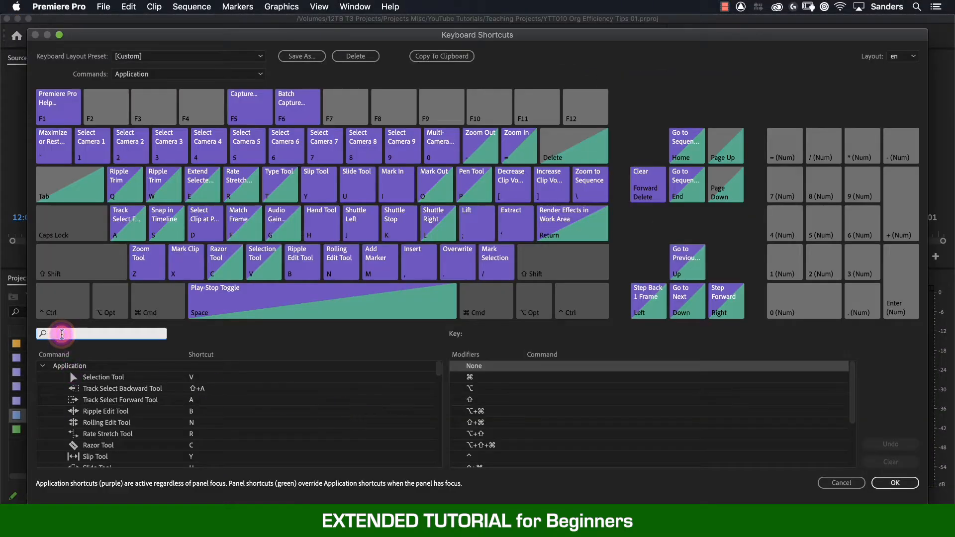
pyautogui.write('default so')
pyautogui.click(198, 377)
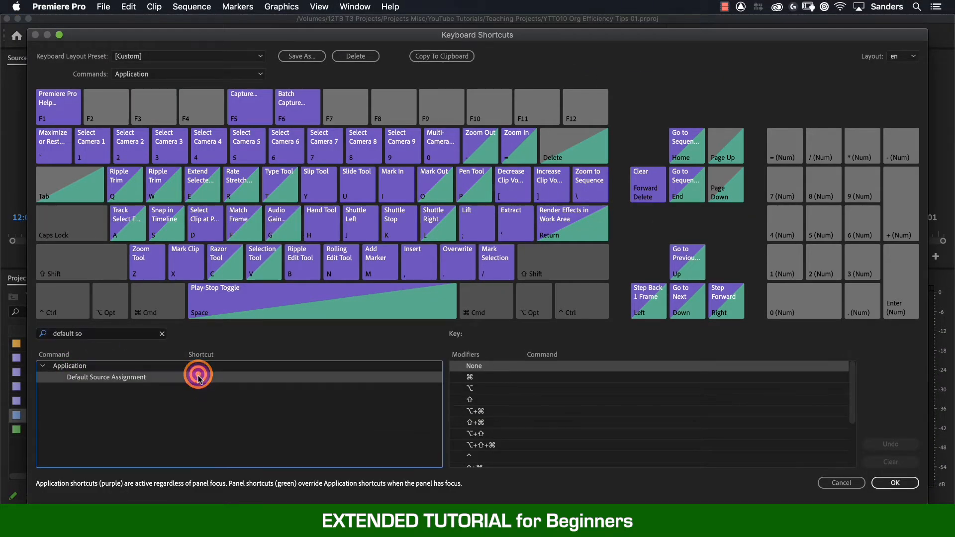
pyautogui.click(895, 482)
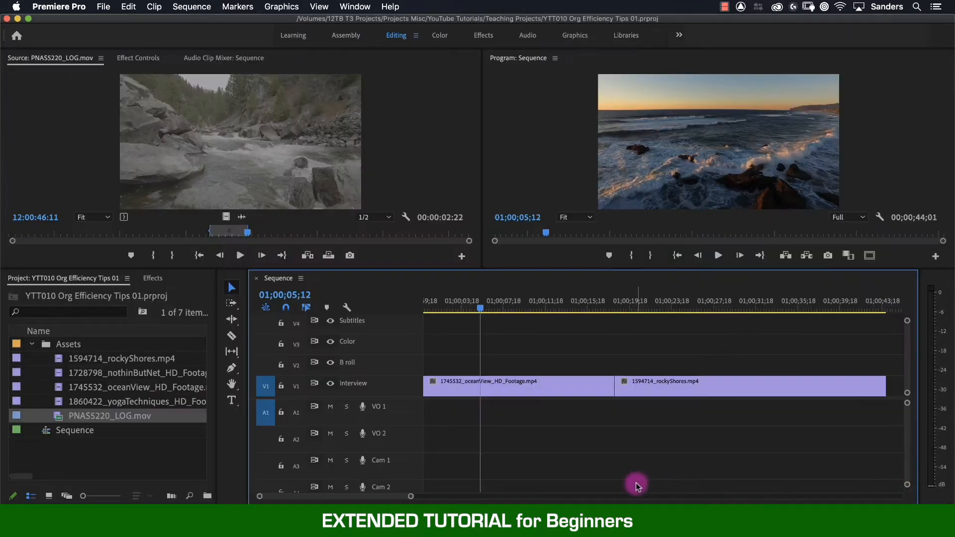
# Apply the V2 Only preset, overwrite PNAS5220_LOG.mov onto V2 at the playhead, and place a video-only copy on V3 at about 01;00;27.
pyautogui.hotkey('ctrl', '2')
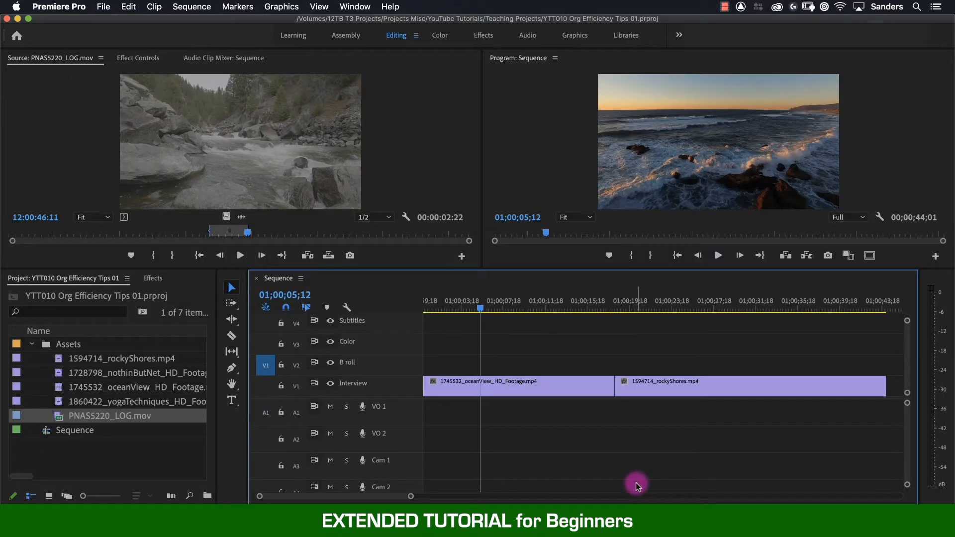
pyautogui.press('.')
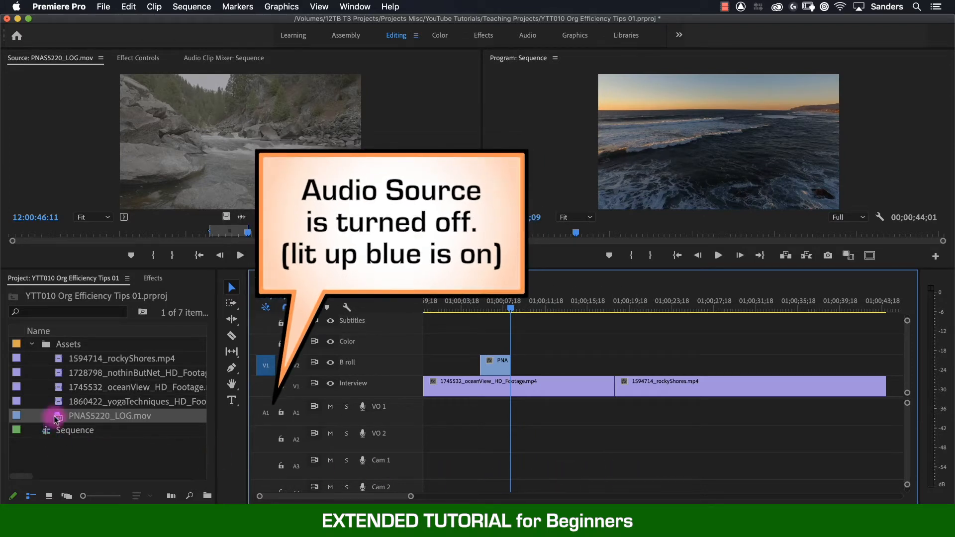
pyautogui.moveTo(57, 418); pyautogui.dragTo(711, 344)
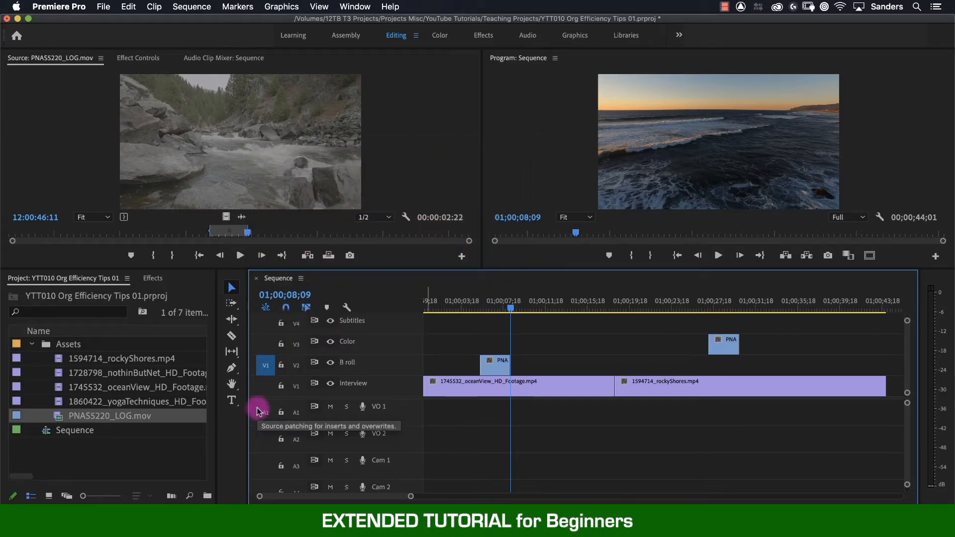
# Patch the audio source to A2 and place PNAS5220_LOG.mov on V3 at about 01;00;21, with its audio on A3.
pyautogui.moveTo(258, 411); pyautogui.dragTo(267, 440)
pyautogui.click(56, 421)
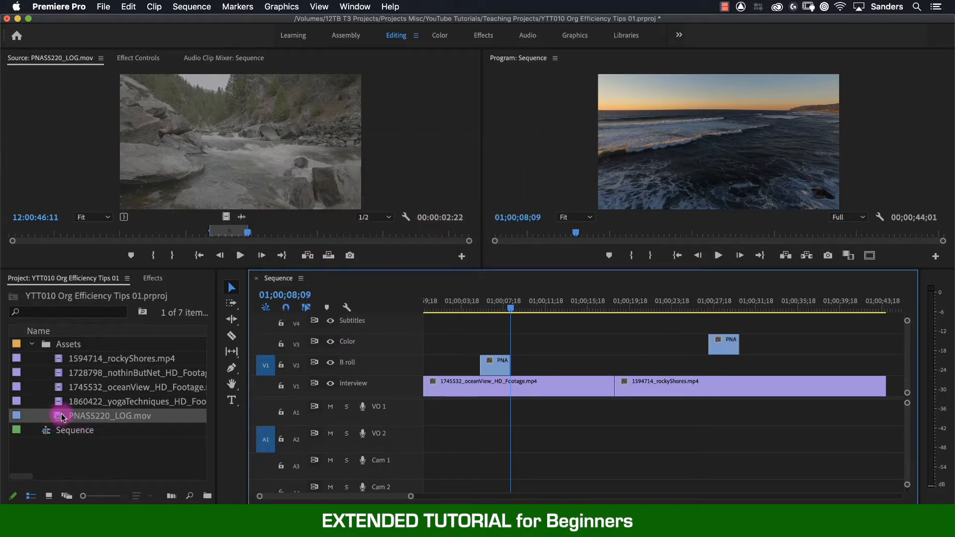
pyautogui.moveTo(59, 418); pyautogui.dragTo(561, 371)
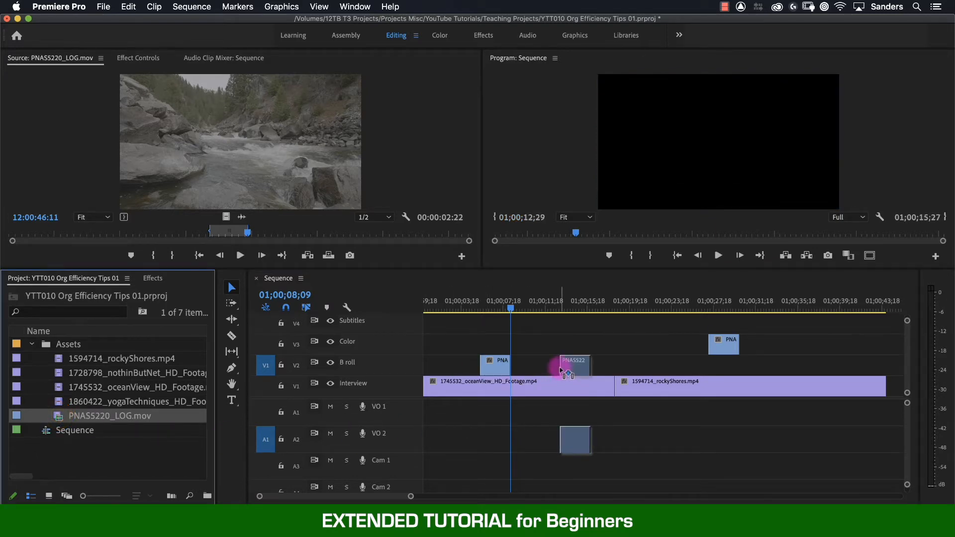
pyautogui.moveTo(561, 370); pyautogui.dragTo(644, 341)
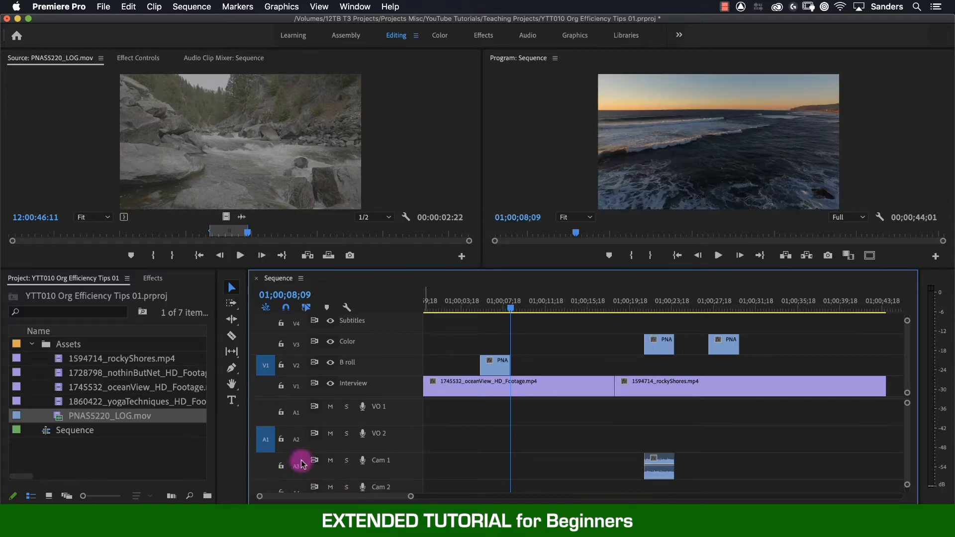
pyautogui.click(307, 354)
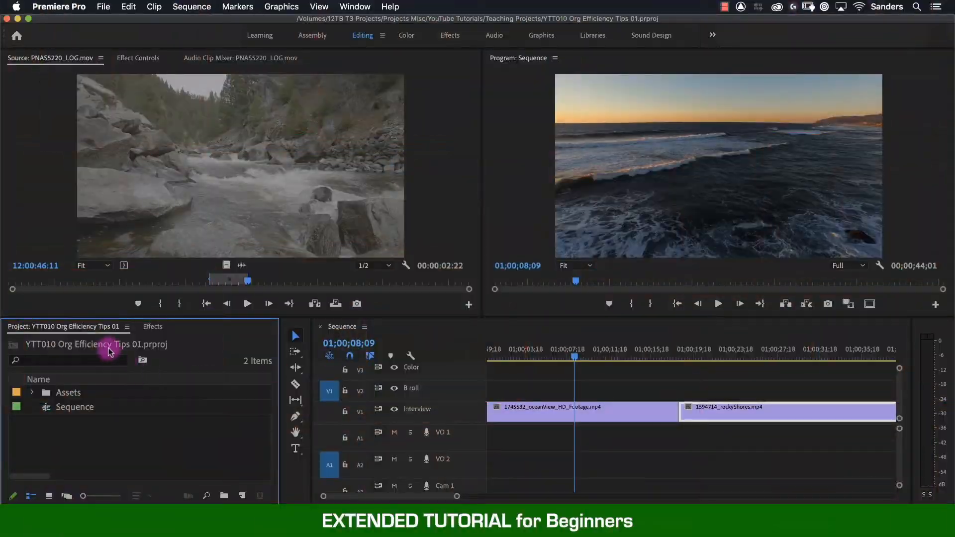
# Dock the Project panel as a narrow column along the workspace's left edge and place the Effects panel beneath it.
pyautogui.click(63, 328)
pyautogui.moveTo(64, 328); pyautogui.dragTo(6, 218)
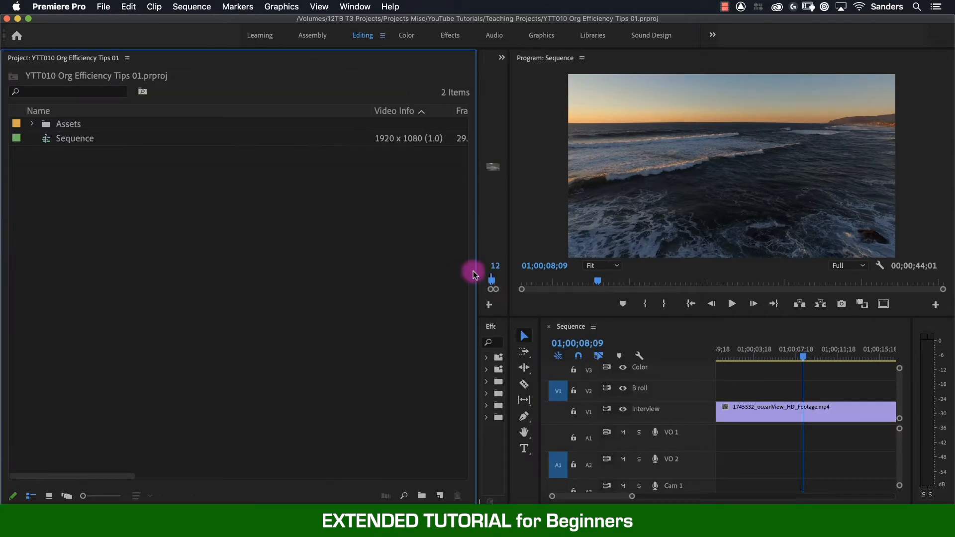
pyautogui.moveTo(473, 273); pyautogui.dragTo(178, 277)
pyautogui.moveTo(194, 327); pyautogui.dragTo(85, 485)
# Open the Essential Graphics panel and dock it in the Project panel's area above Effects.
pyautogui.click(355, 6)
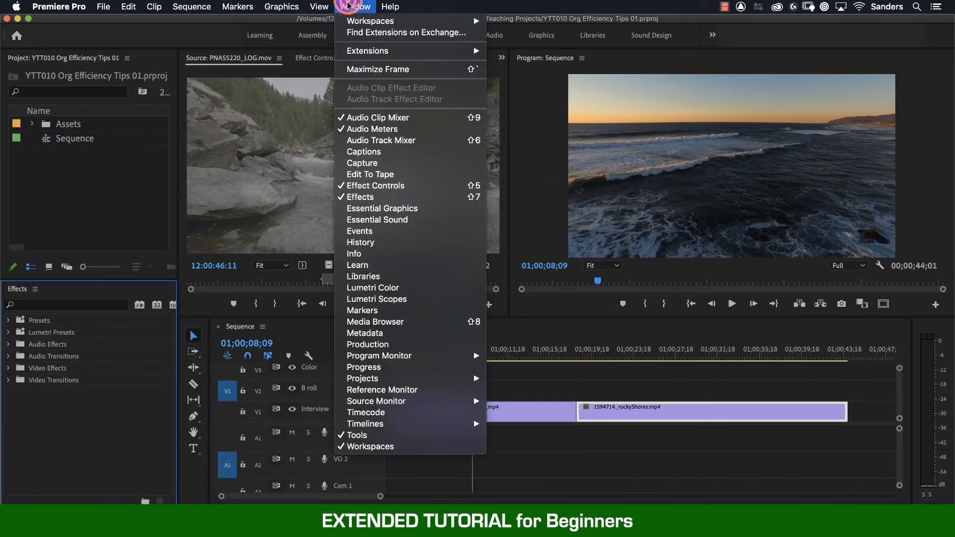
pyautogui.click(438, 208)
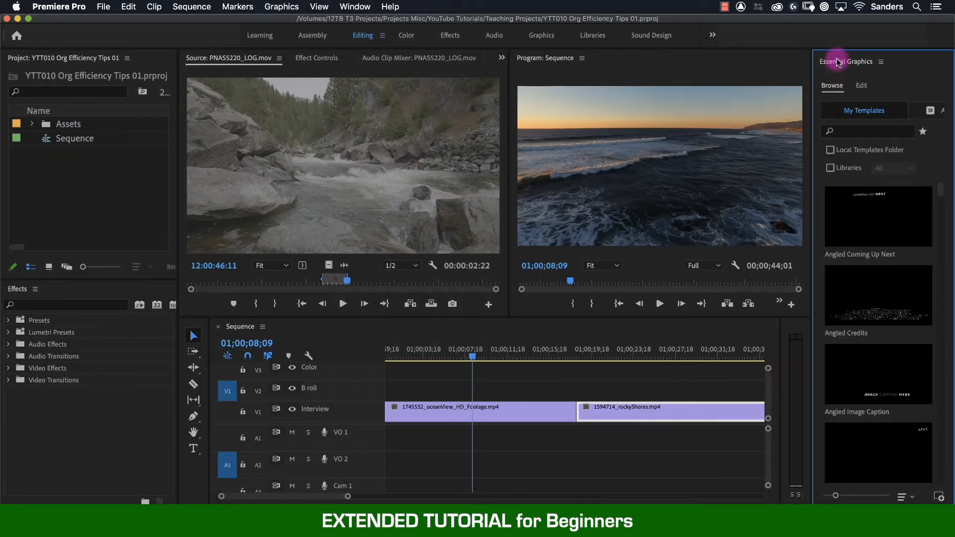
pyautogui.moveTo(838, 63); pyautogui.dragTo(175, 266)
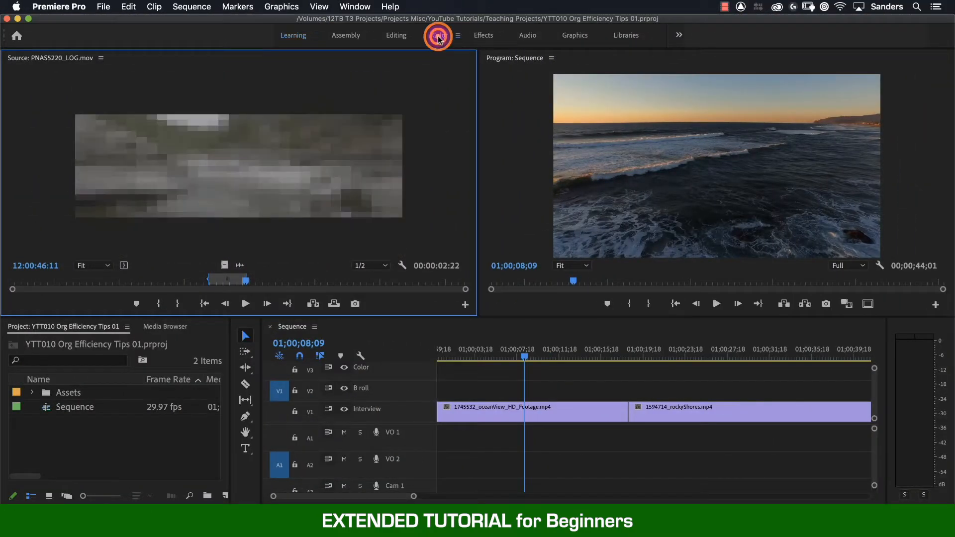
# View the Color, Audio, Graphics and Libraries workspaces one after another.
pyautogui.click(437, 33)
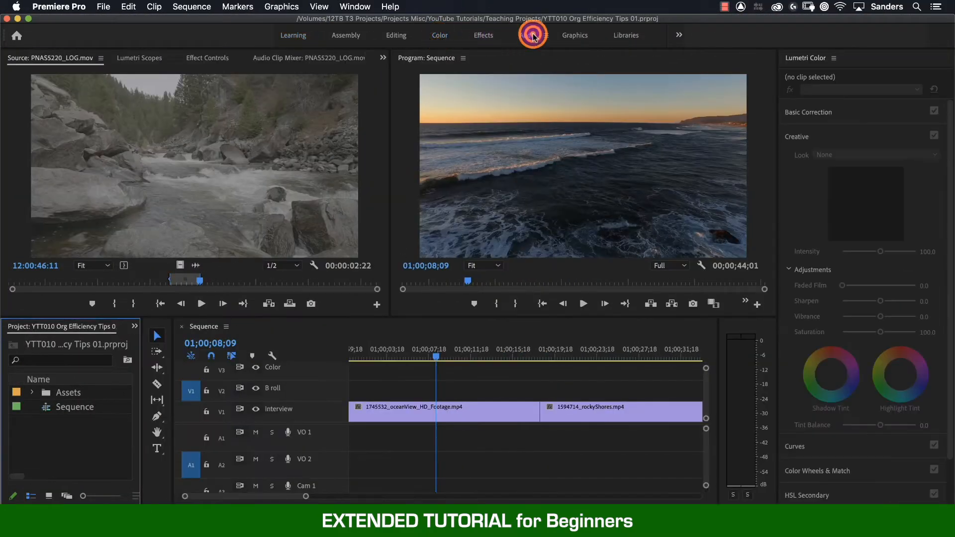
pyautogui.click(530, 34)
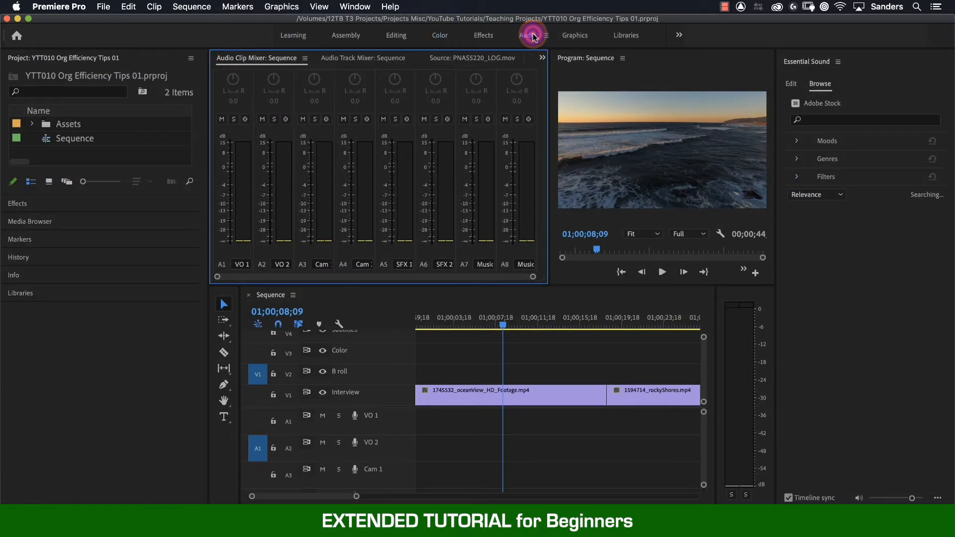
pyautogui.click(575, 37)
pyautogui.click(626, 36)
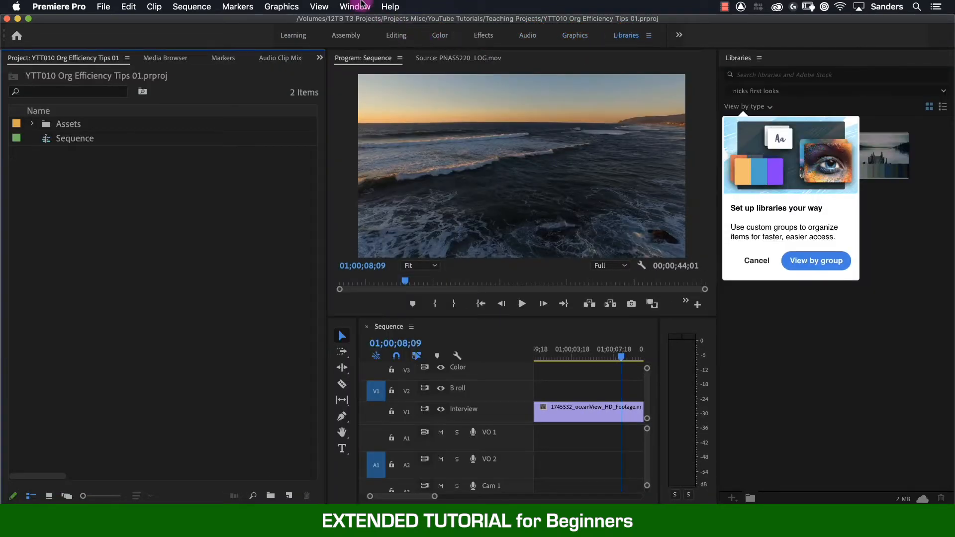
# Switch to the Editing workspace, view the Audio workspace, and return to Editing.
pyautogui.click(354, 7)
pyautogui.moveTo(358, 23)
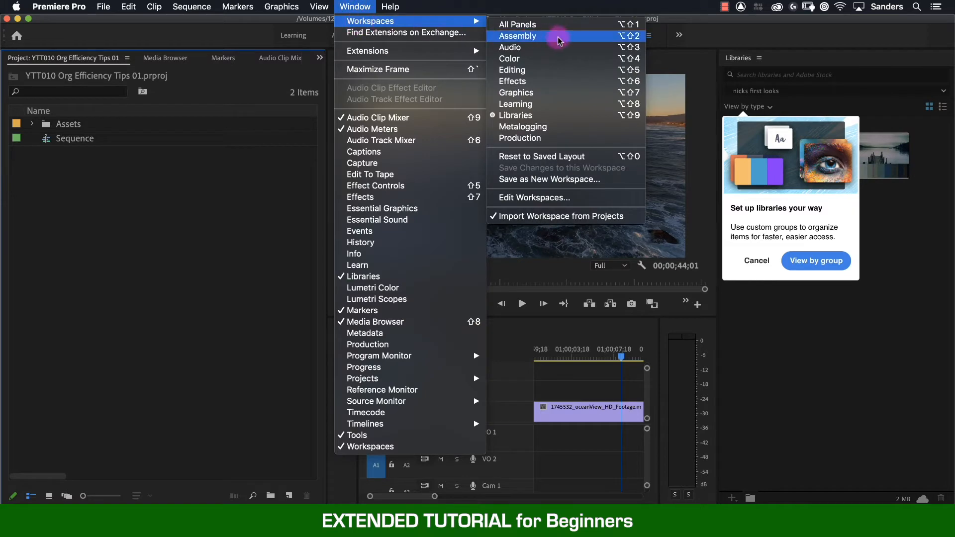
pyautogui.click(556, 73)
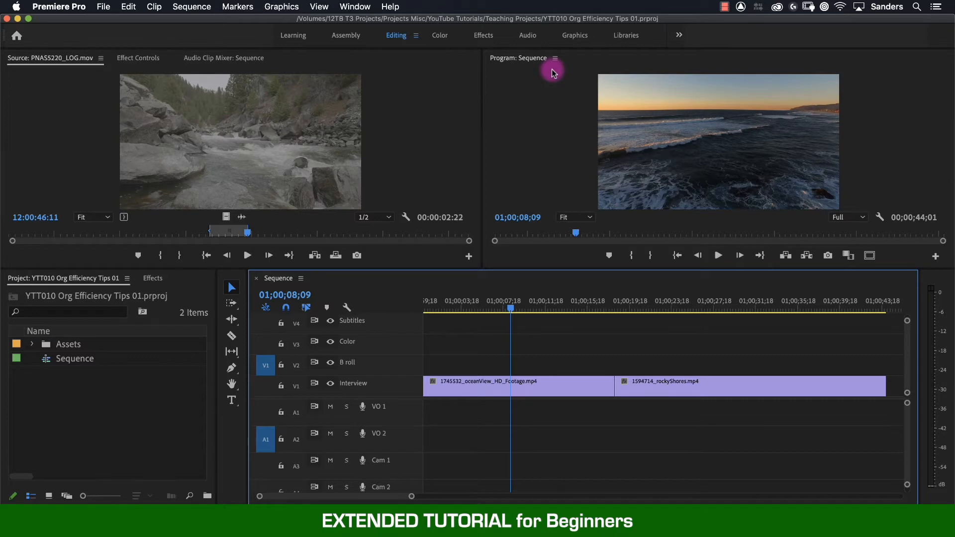
pyautogui.click(528, 36)
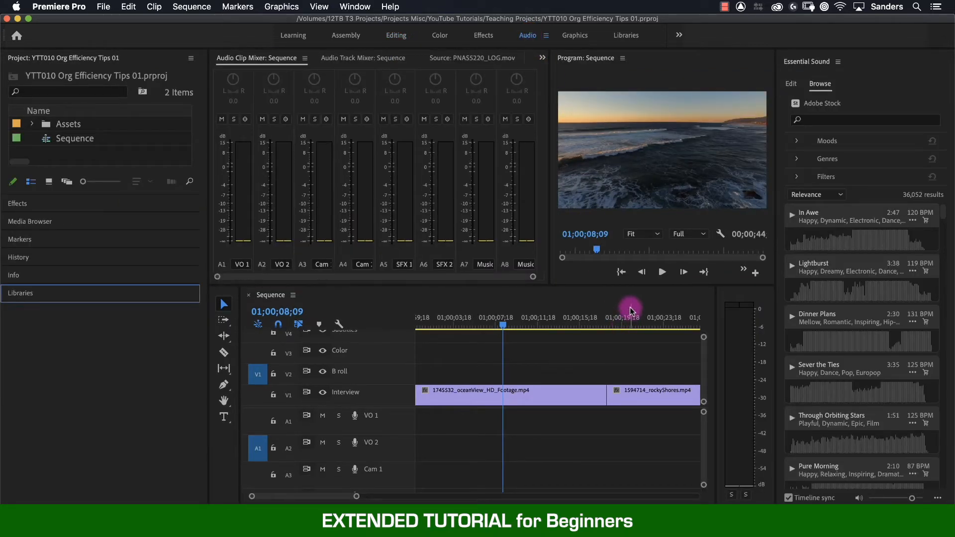
pyautogui.click(396, 36)
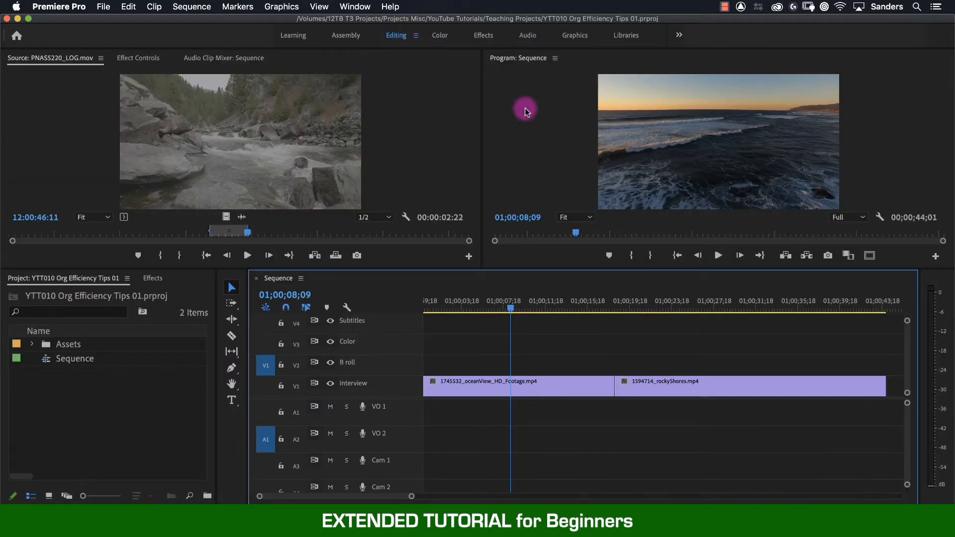
# Dock the timeline as a wide full-height column at the workspace's right edge, with the Tools panel above narrow Audio Meters beside it.
pyautogui.moveTo(277, 277); pyautogui.dragTo(945, 262)
pyautogui.moveTo(478, 283); pyautogui.dragTo(300, 295)
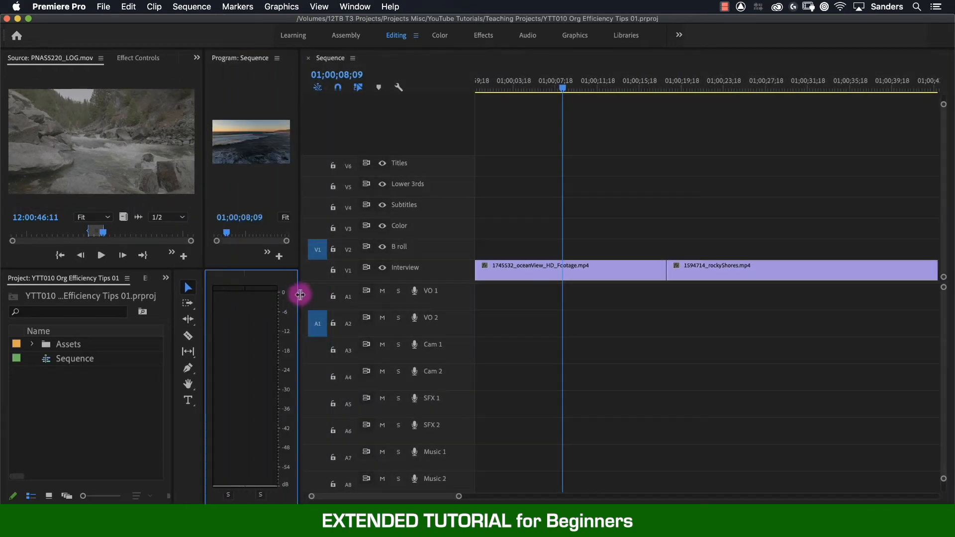
pyautogui.moveTo(209, 273); pyautogui.dragTo(474, 59)
pyautogui.moveTo(628, 190); pyautogui.dragTo(321, 137)
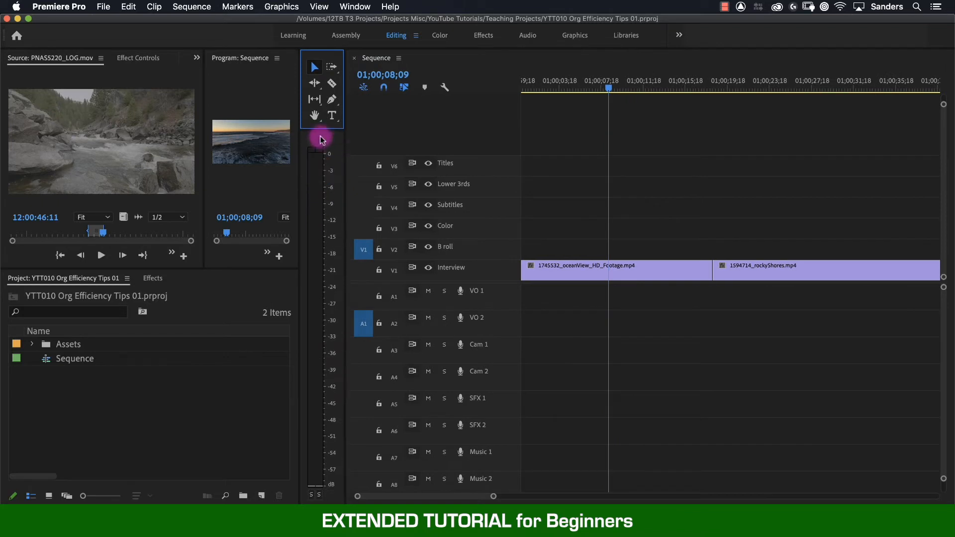
# Give the audio tracks most of the timeline's height by shrinking the video tracks and enlarging the audio tracks.
pyautogui.moveTo(480, 282); pyautogui.dragTo(480, 151)
pyautogui.scroll(-5, 487, 186)
pyautogui.scroll(4, 492, 214)
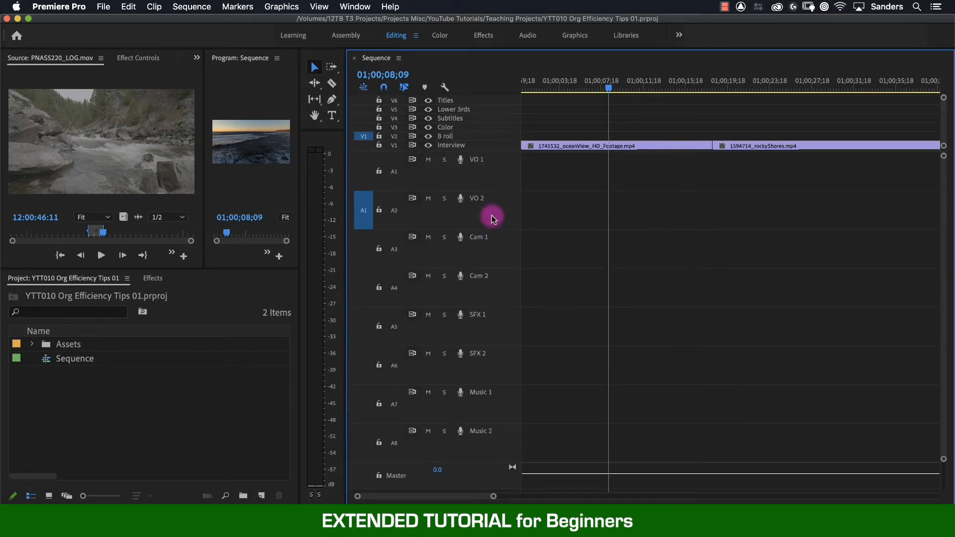
# Close the Source monitor and Effect Controls panels, and dock the Audio Clip Mixer in the Project panel group.
pyautogui.click(101, 58)
pyautogui.click(123, 68)
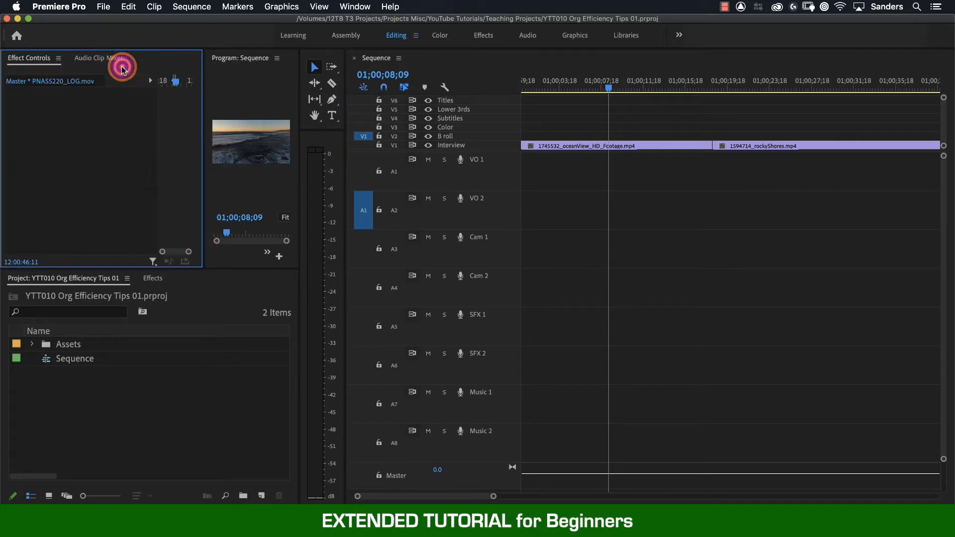
pyautogui.click(59, 58)
pyautogui.click(70, 68)
pyautogui.click(69, 58)
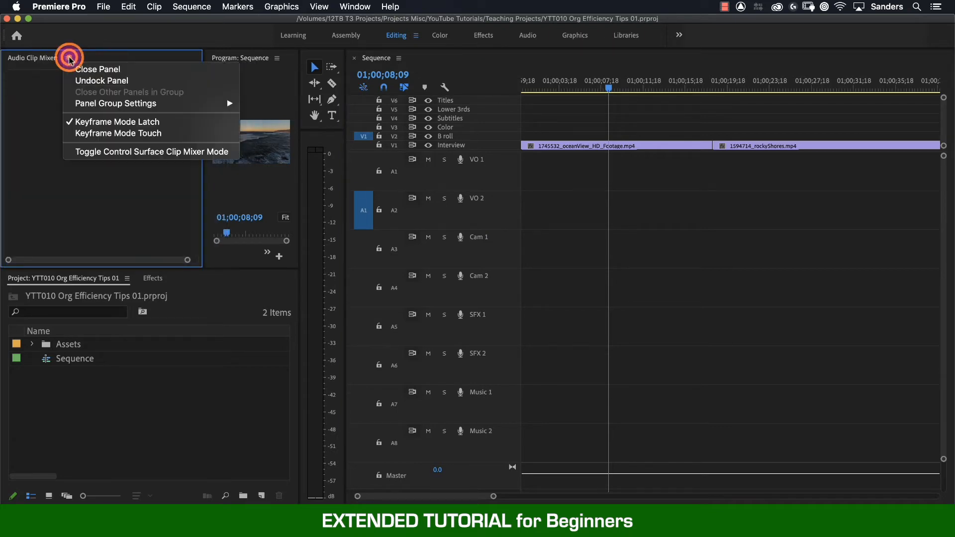
pyautogui.moveTo(31, 57); pyautogui.dragTo(179, 281)
pyautogui.click(683, 270)
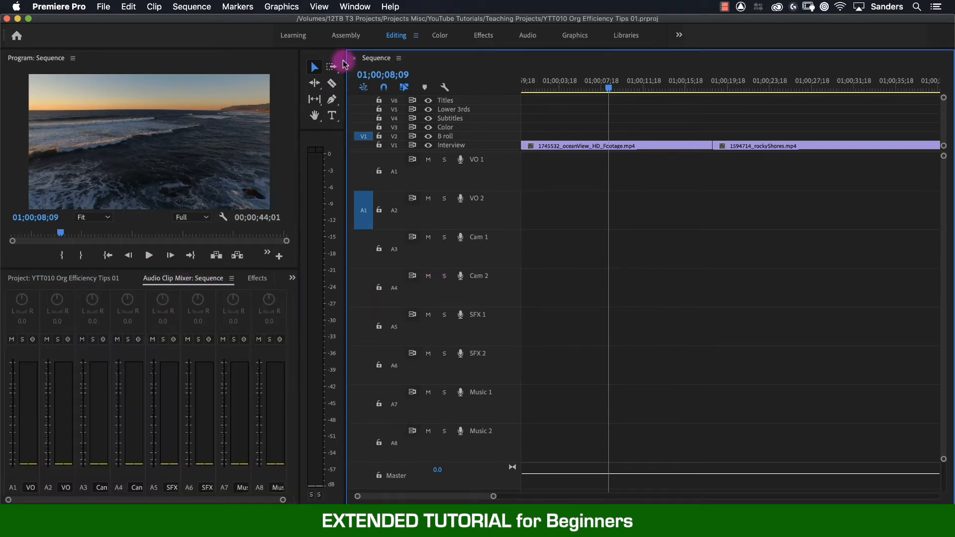
# Save the current panel layout as a new workspace named Sound Design.
pyautogui.click(355, 7)
pyautogui.moveTo(384, 24)
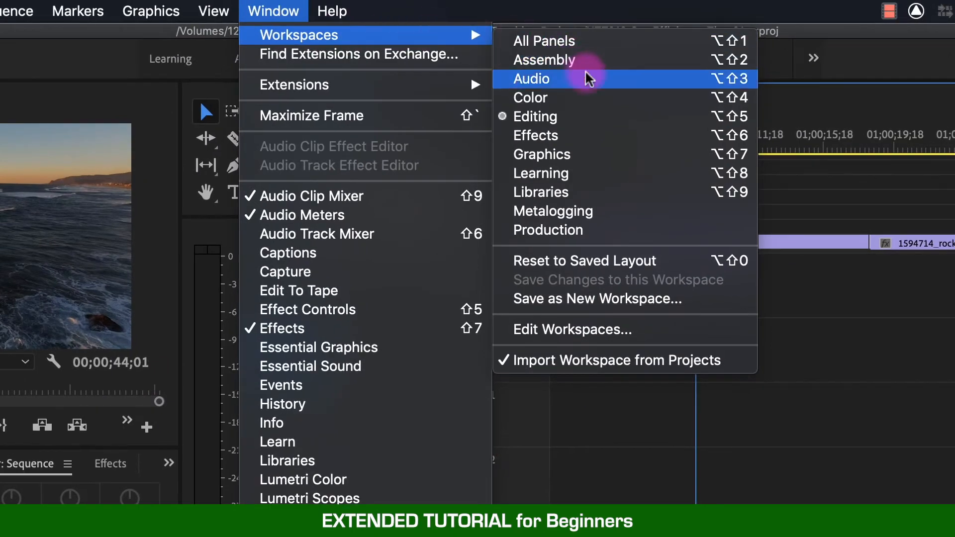
pyautogui.click(652, 301)
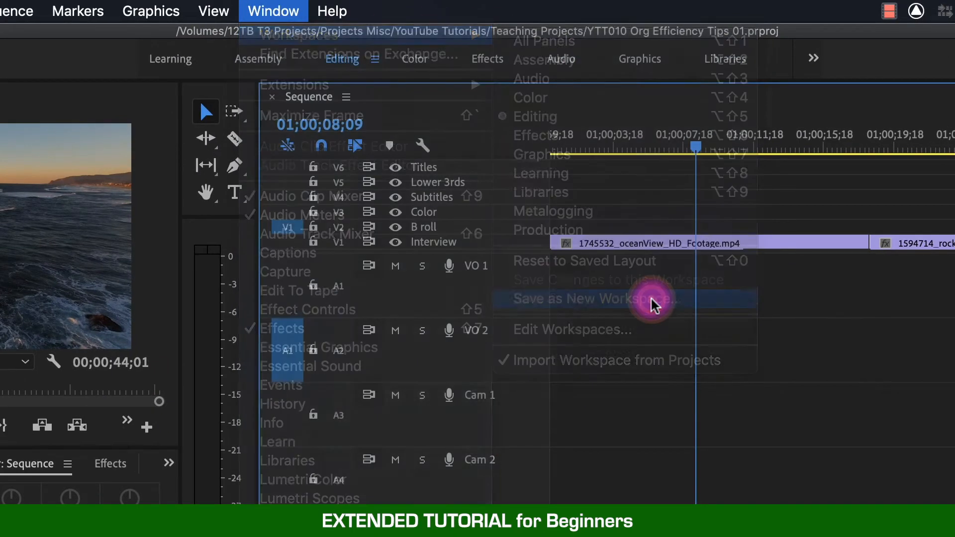
pyautogui.write('Sound Design')
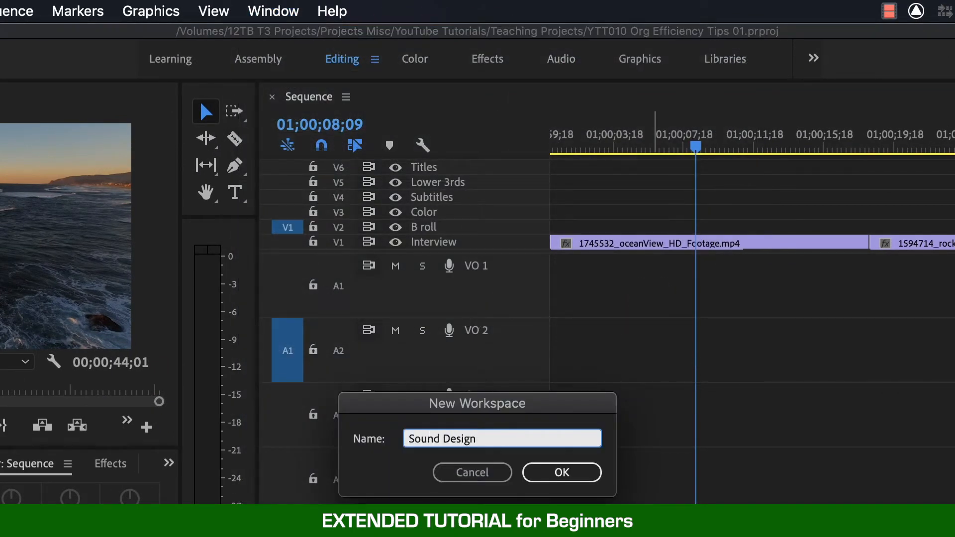
pyautogui.click(592, 470)
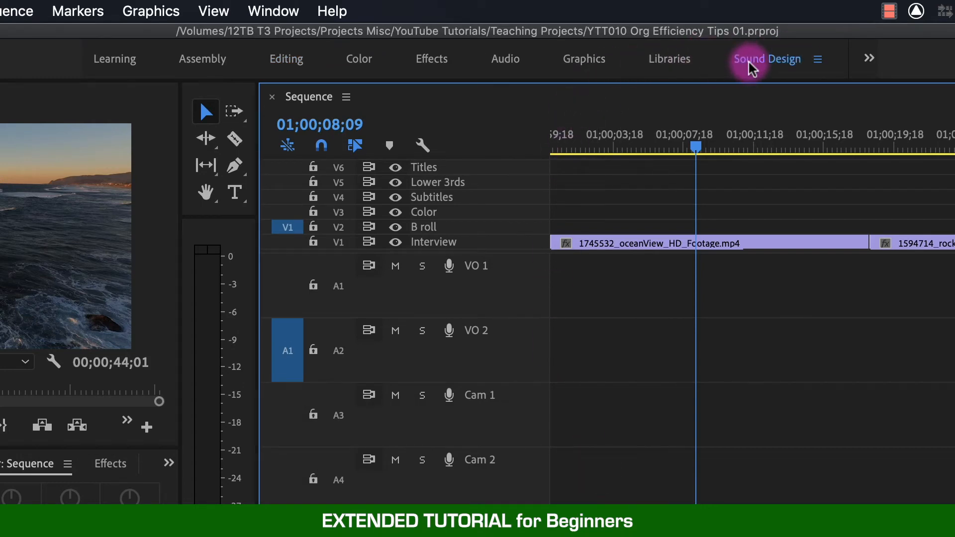
# Open the workspace editor, examine its Bar, Overflow Menu and Do Not Show groups, and close it without saving changes.
pyautogui.click(274, 11)
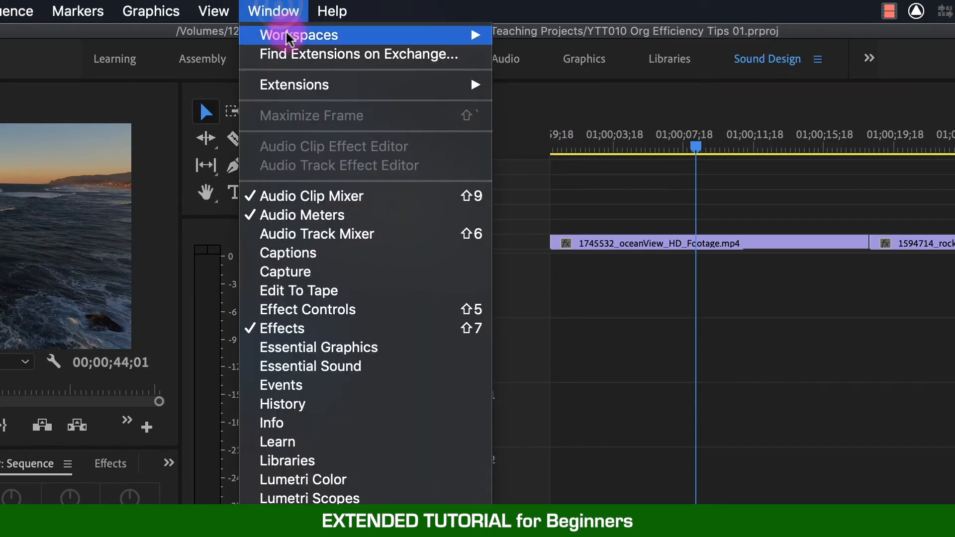
pyautogui.moveTo(281, 34)
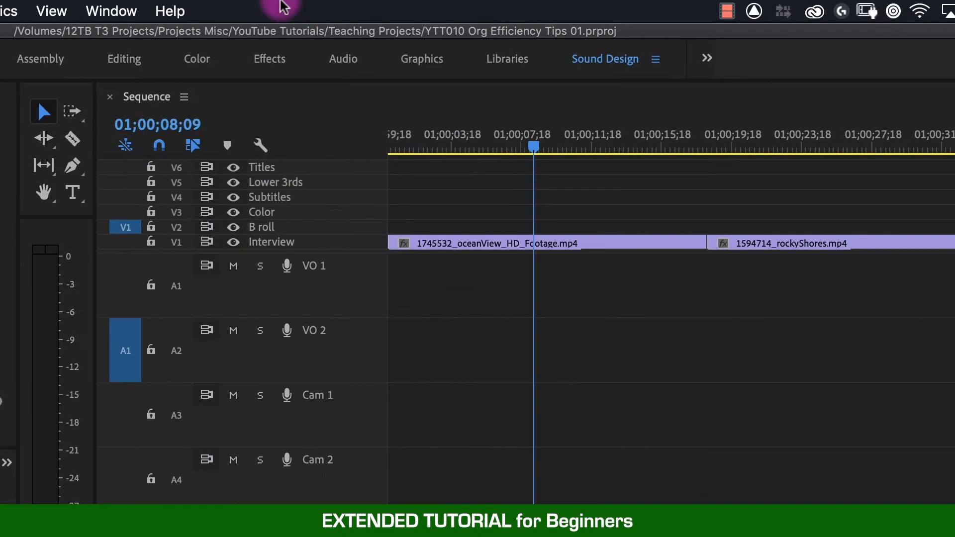
pyautogui.click(344, 3)
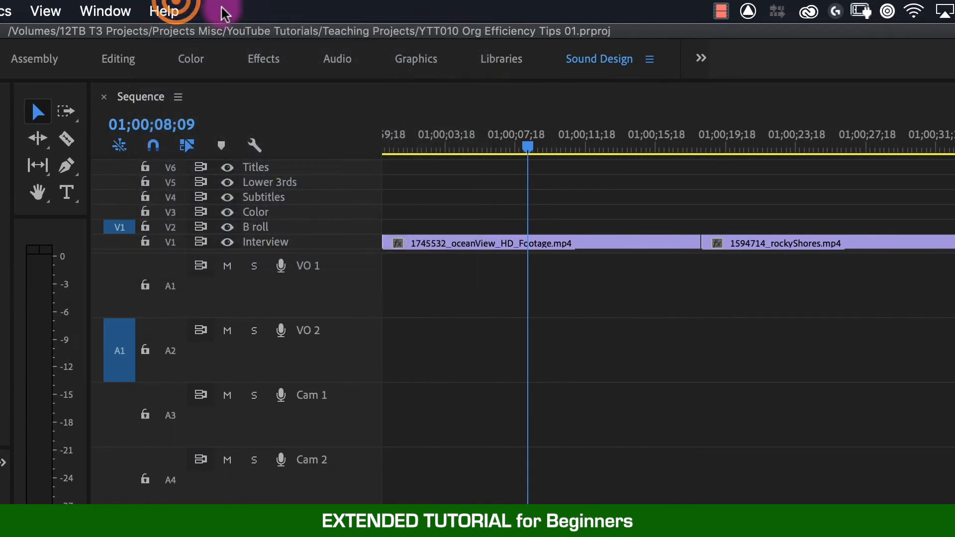
pyautogui.click(702, 61)
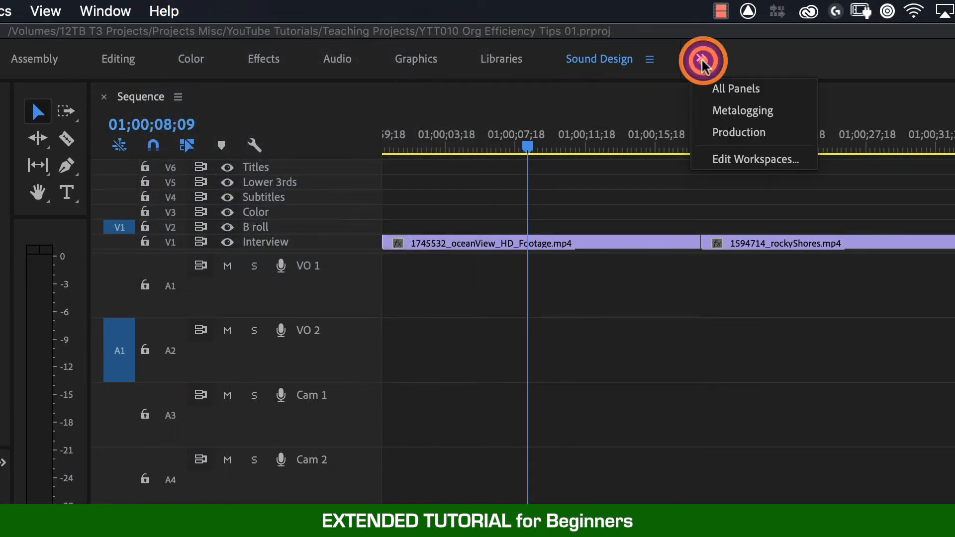
pyautogui.click(776, 160)
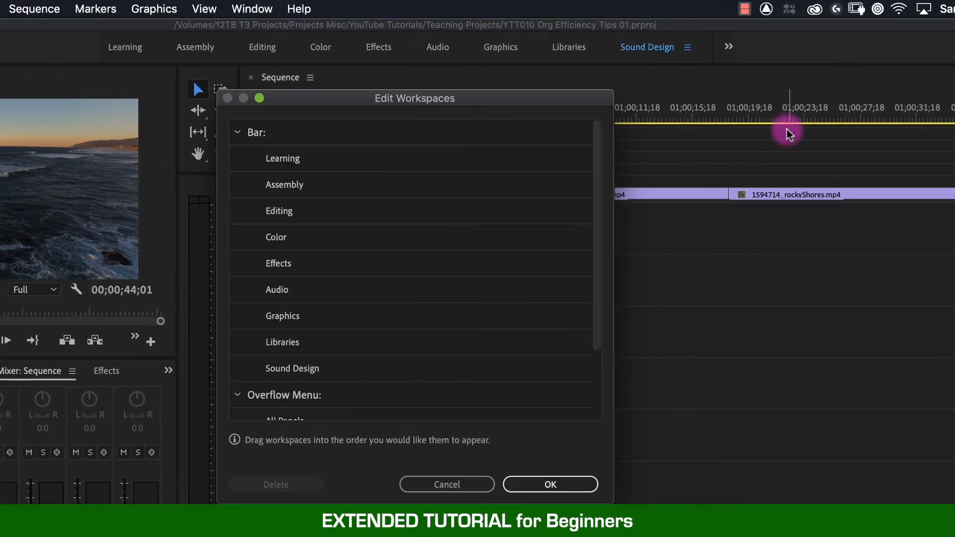
pyautogui.click(235, 133)
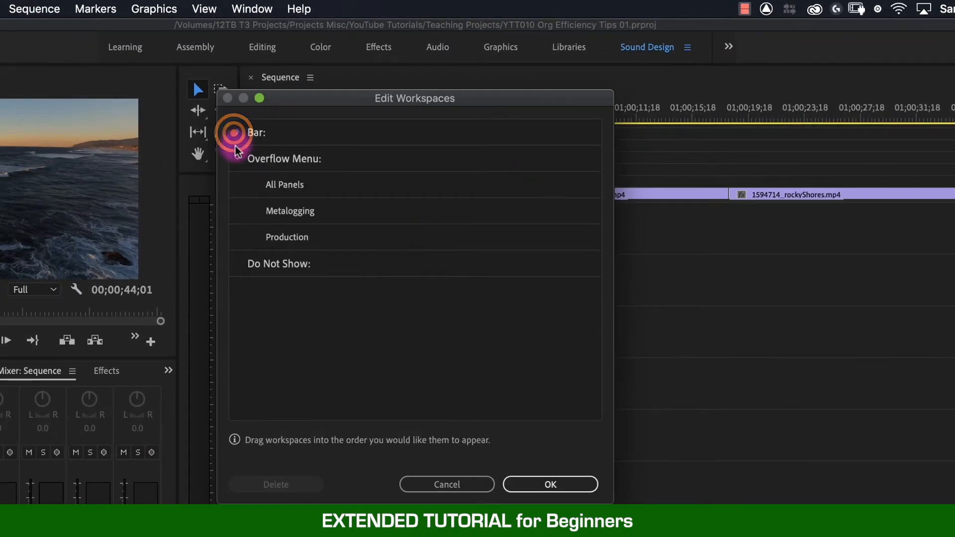
pyautogui.click(237, 157)
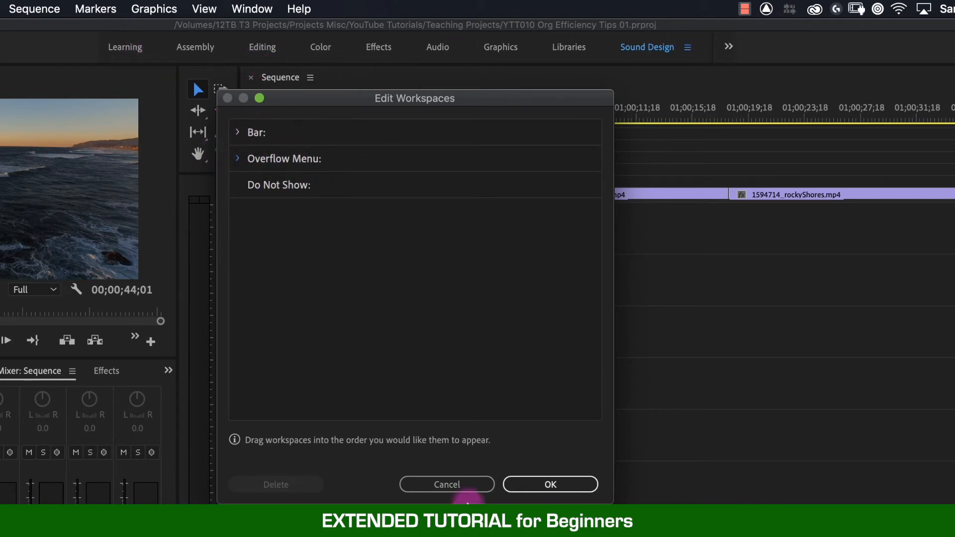
pyautogui.click(447, 484)
# Edit the workspace order to move Production from the Overflow Menu to the Bar between Effects and Audio.
pyautogui.click(727, 44)
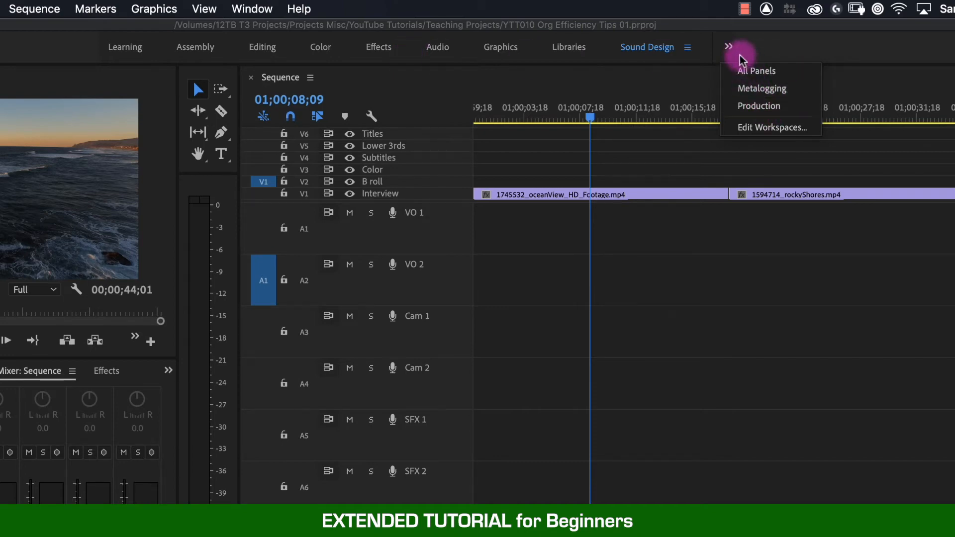
pyautogui.click(763, 127)
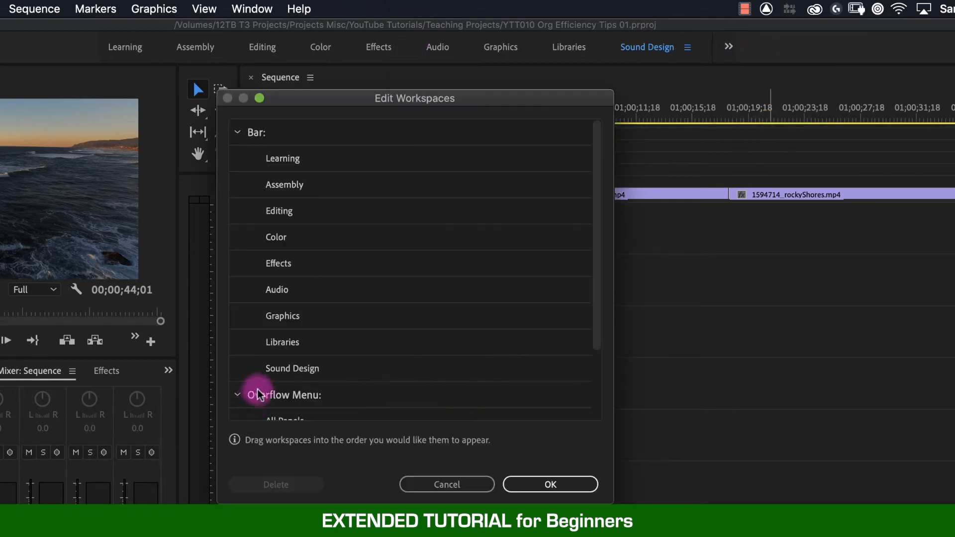
pyautogui.scroll(-3, 252, 390)
pyautogui.click(297, 383)
pyautogui.moveTo(297, 382); pyautogui.dragTo(311, 187)
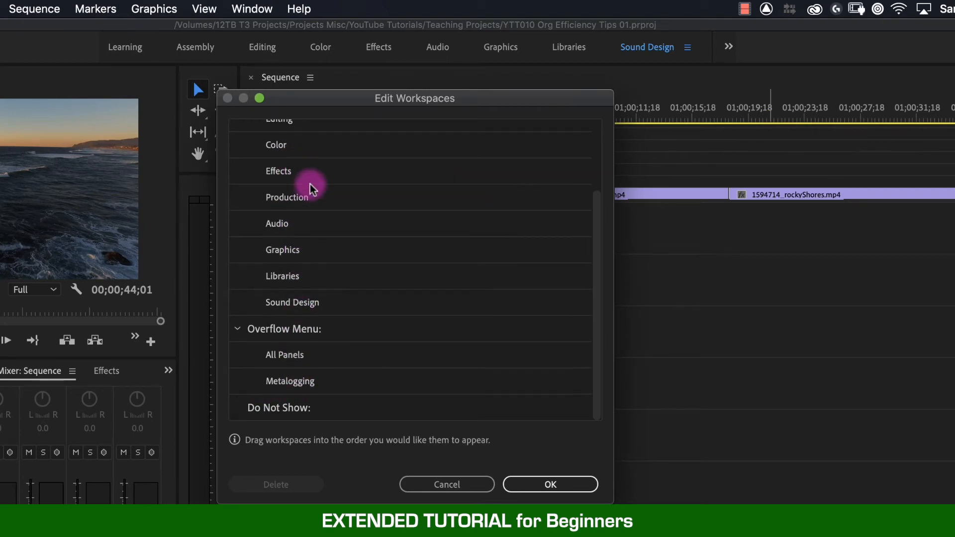
pyautogui.click(546, 482)
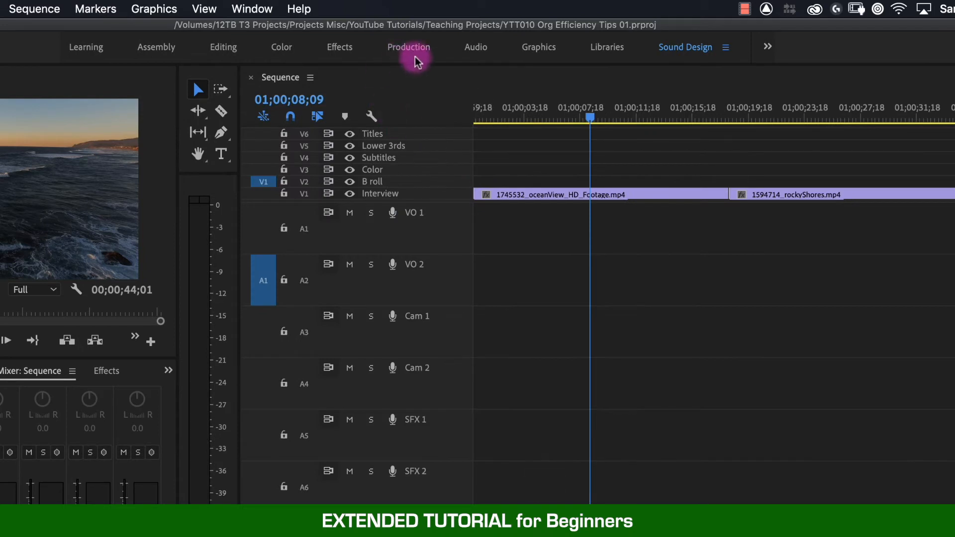
# Edit the workspace order to move Production from the Bar back to the Overflow Menu above All Panels.
pyautogui.click(768, 45)
pyautogui.click(799, 110)
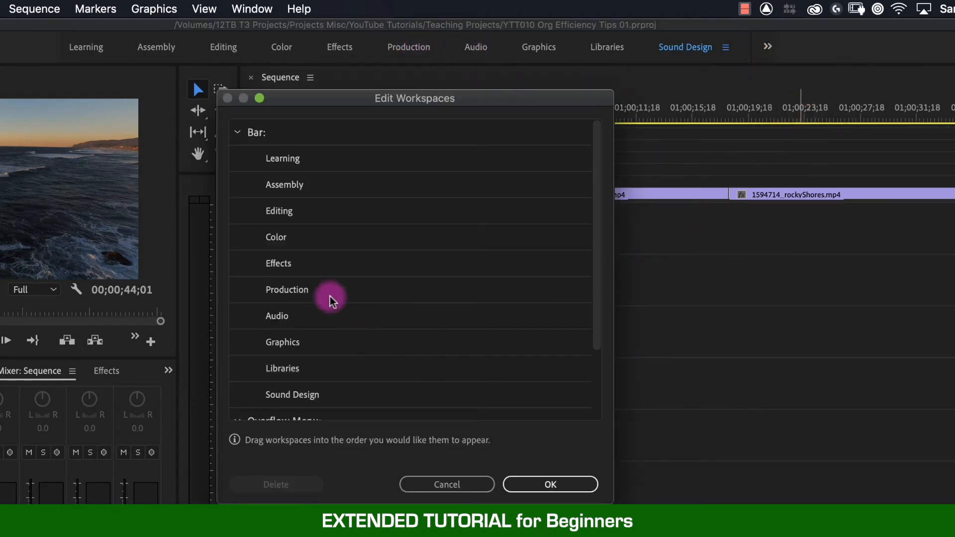
pyautogui.scroll(-3, 298, 292)
pyautogui.moveTo(303, 198); pyautogui.dragTo(313, 328)
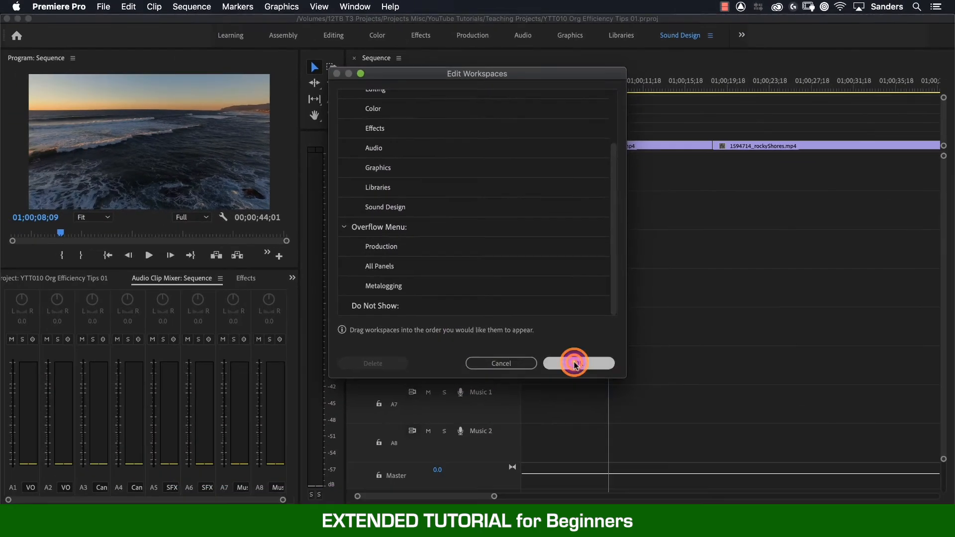
pyautogui.click(568, 408)
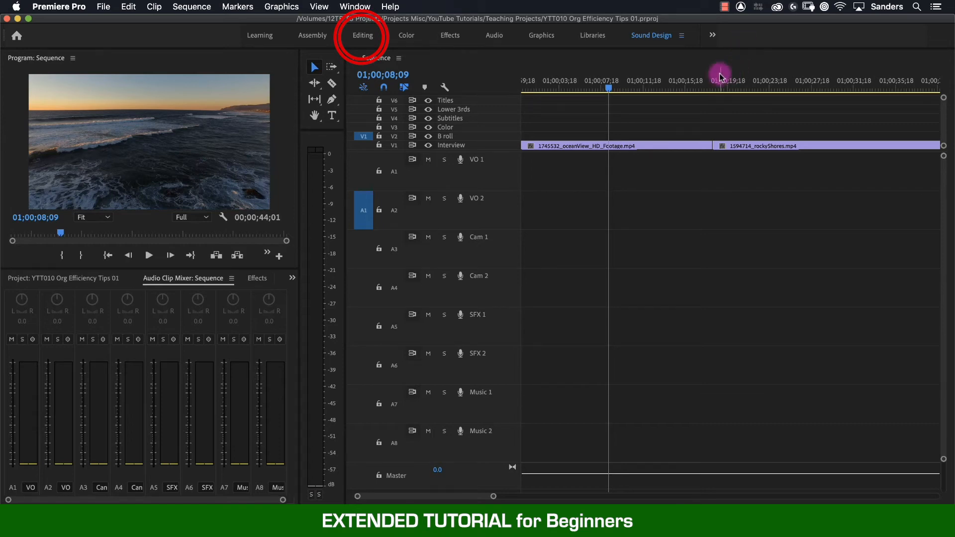
# Switch to the Editing workspace and reset it to its saved layout.
pyautogui.click(362, 38)
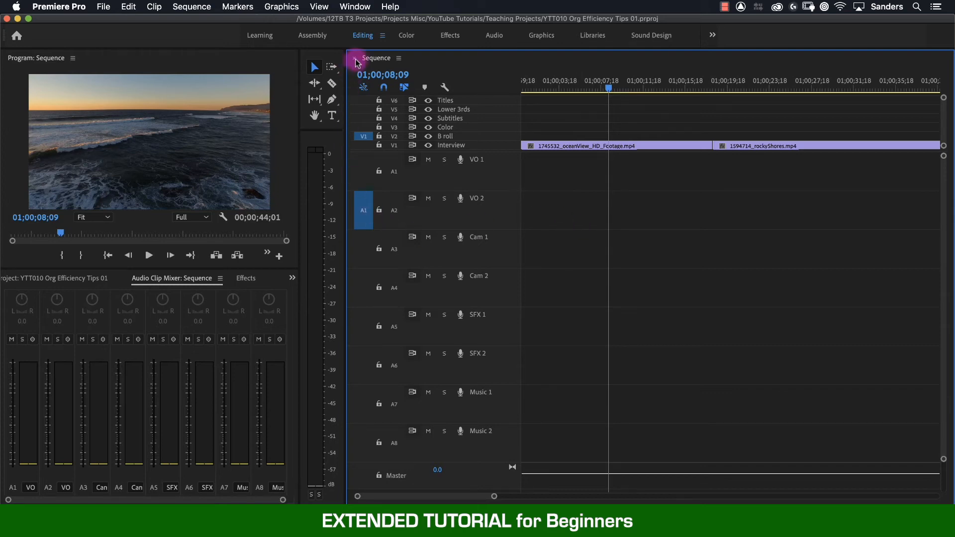
pyautogui.click(383, 37)
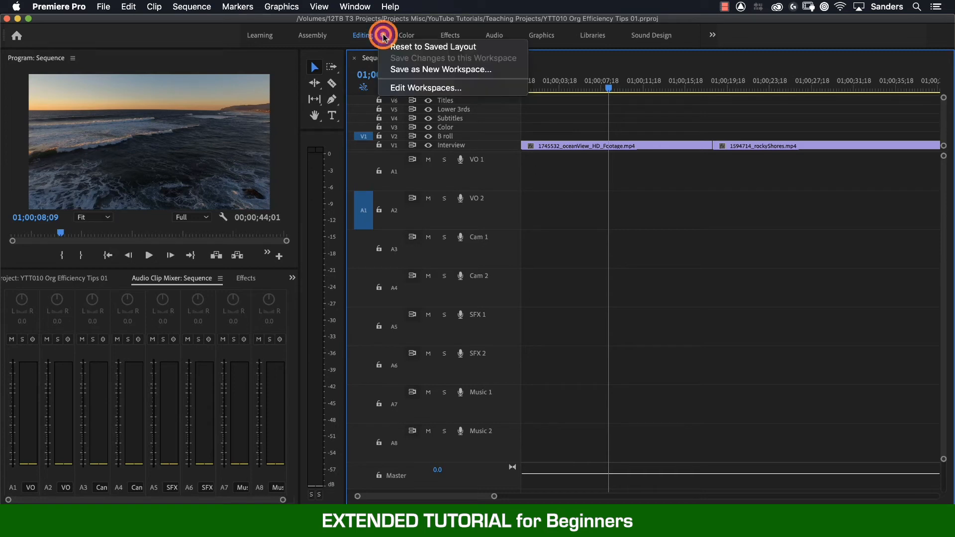
pyautogui.click(450, 51)
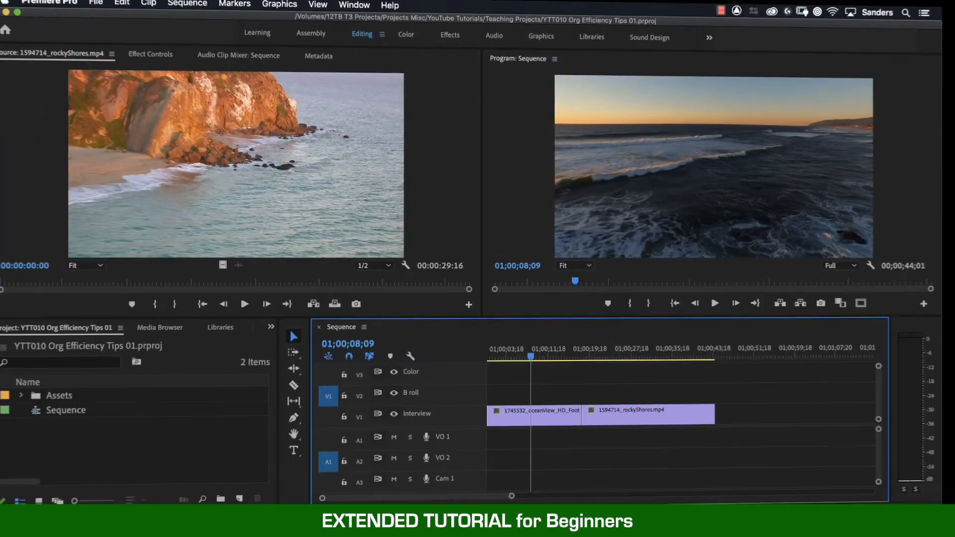
# Save the custom keyboard shortcuts as a new layout preset named with the editor's first name and KS, and close the shortcut editor.
pyautogui.click(606, 399)
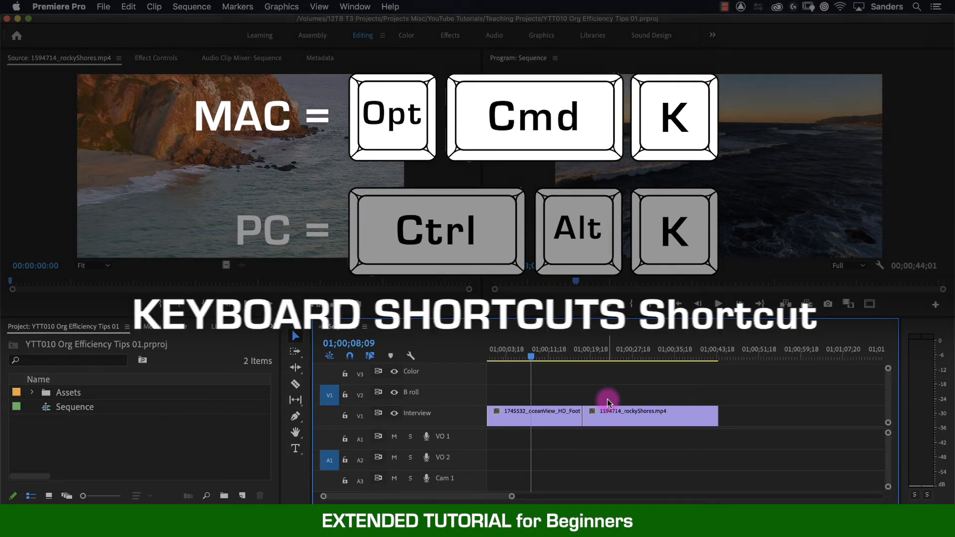
pyautogui.press('alt+super+k')
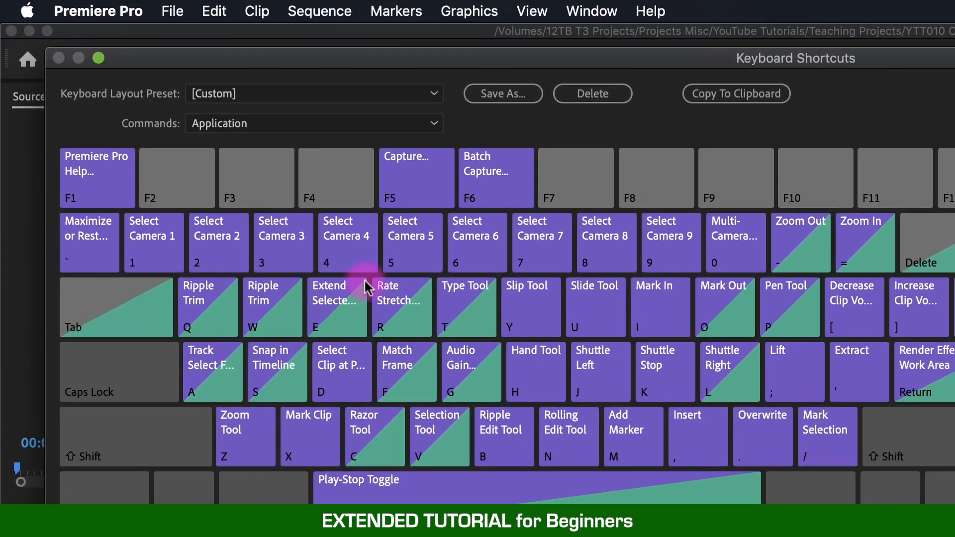
pyautogui.click(255, 93)
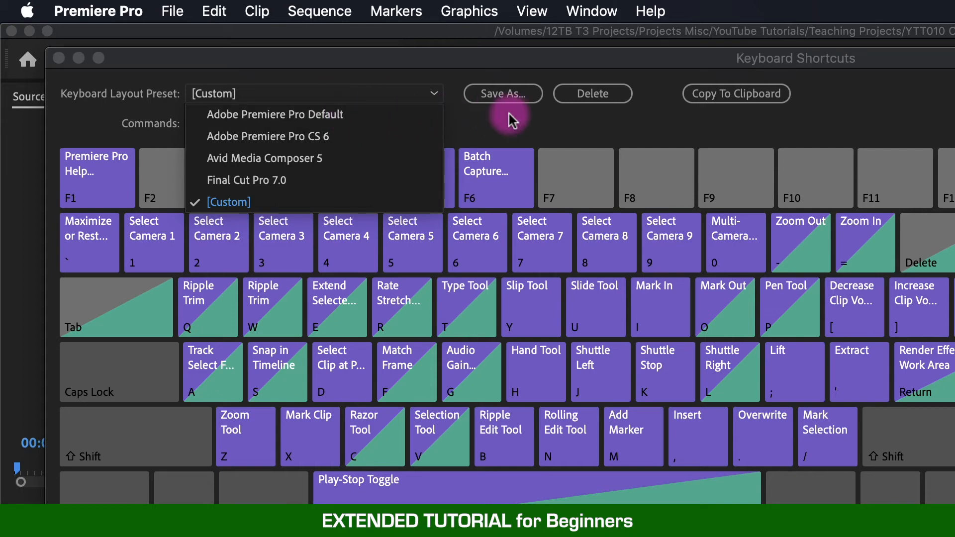
pyautogui.click(503, 94)
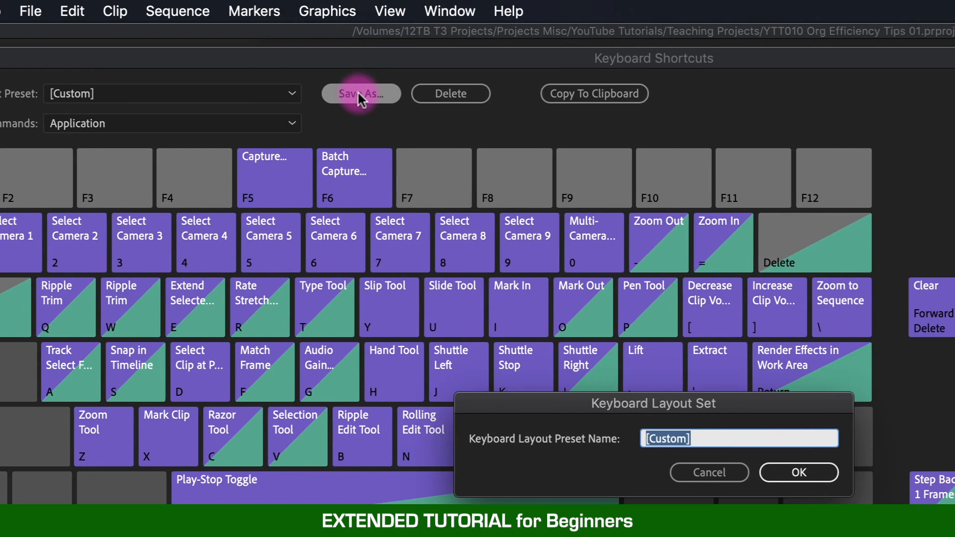
pyautogui.write('Nick KS')
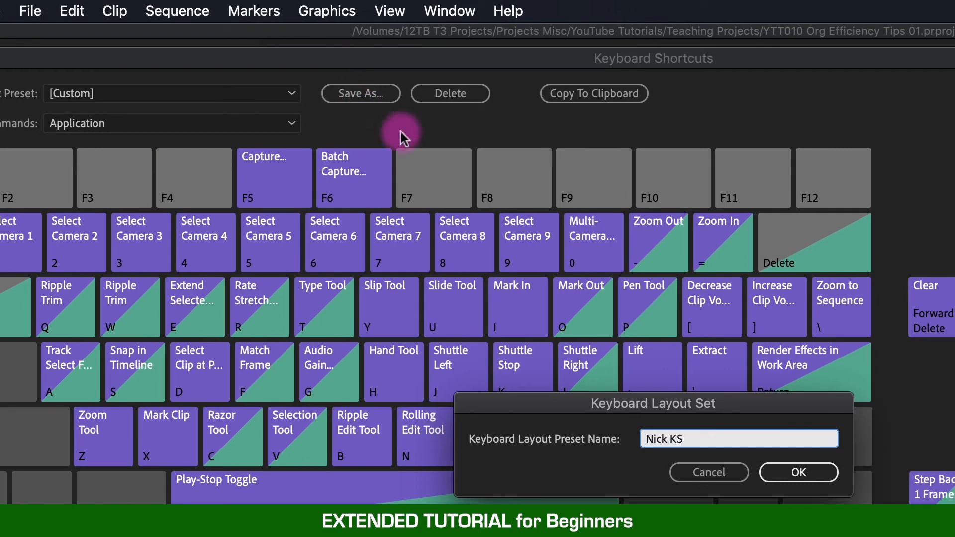
pyautogui.click(794, 473)
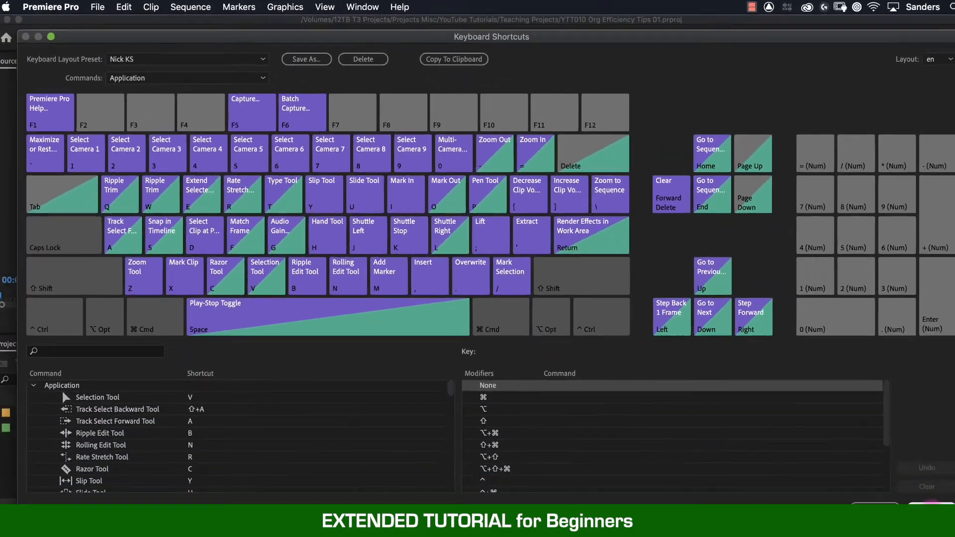
pyautogui.click(931, 508)
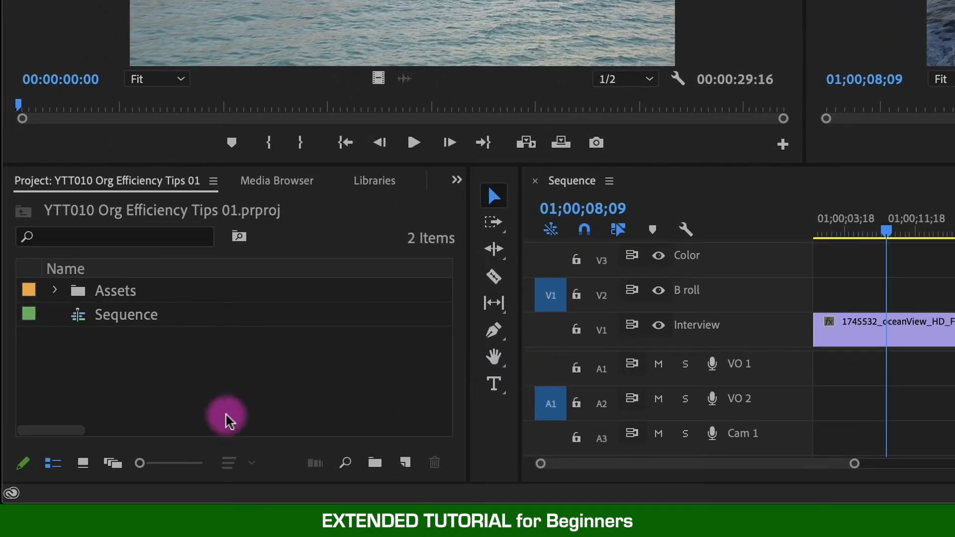
# Examine the Creative Cloud Sync Settings options, including syncing now and using settings from a different account, without choosing any.
pyautogui.click(19, 467)
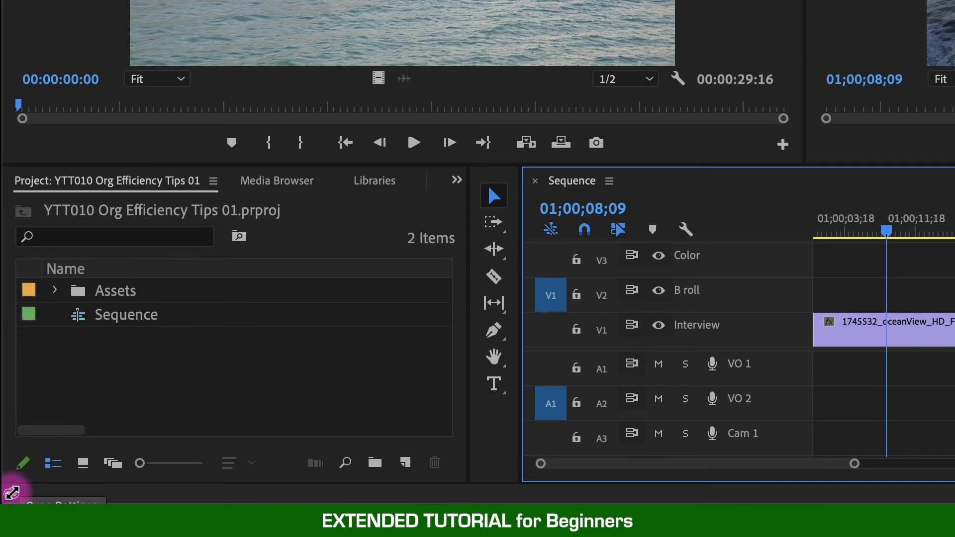
pyautogui.click(11, 492)
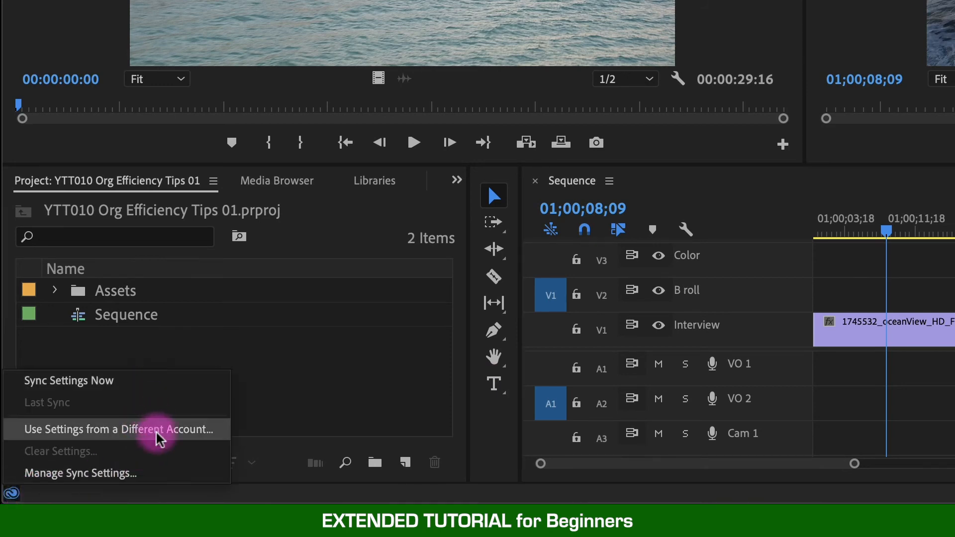
pyautogui.click(7, 493)
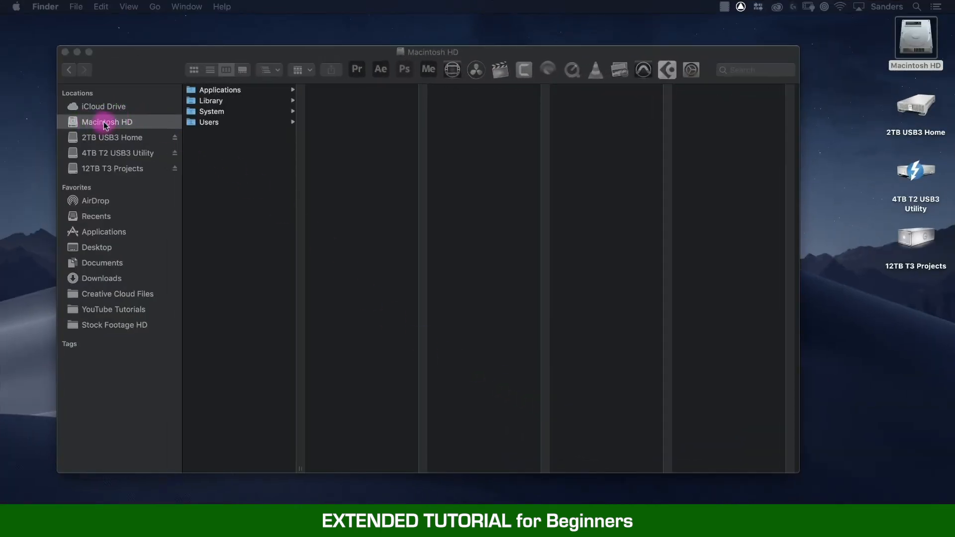
# In Finder, go from Macintosh HD through Users, the user's home folder, Documents, Adobe and Premiere Pro to the 14.0 folder.
pyautogui.click(213, 122)
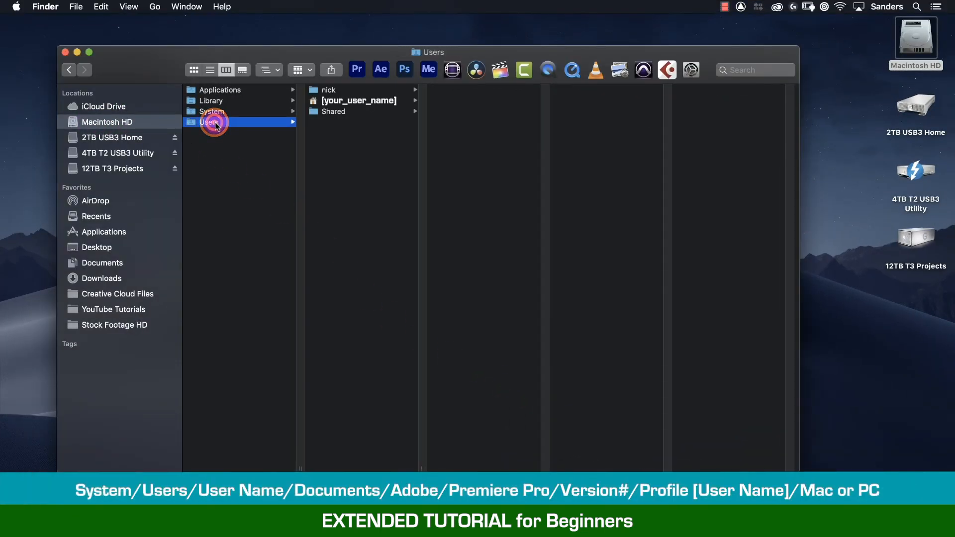
pyautogui.click(358, 101)
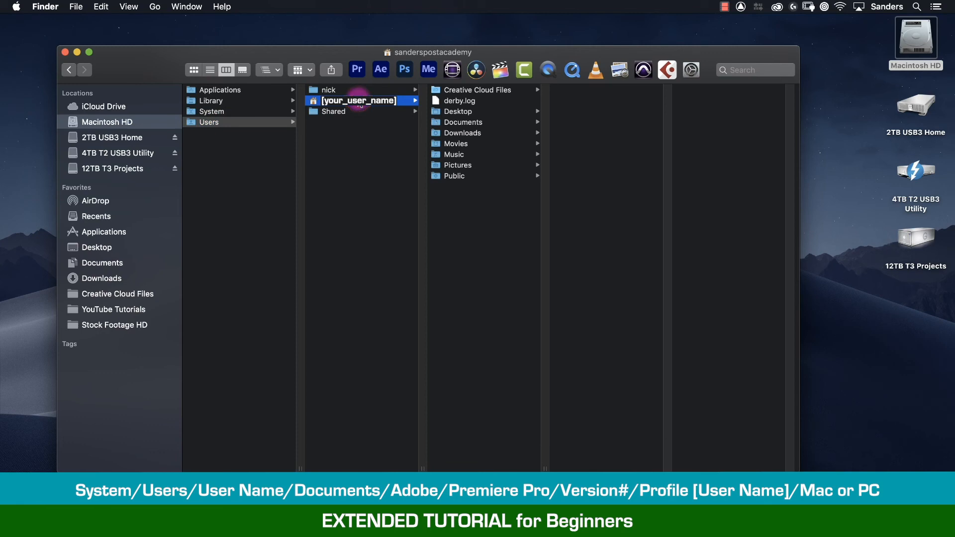
pyautogui.click(465, 123)
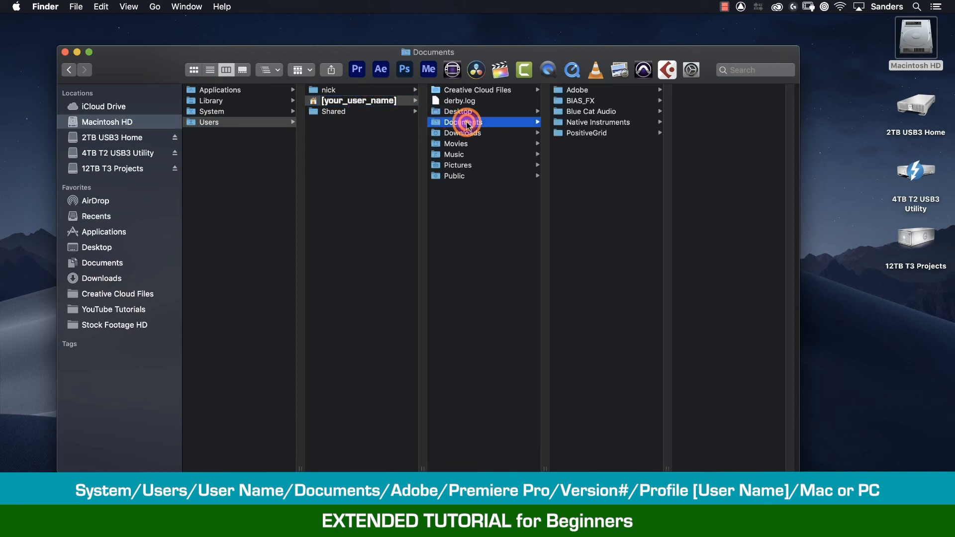
pyautogui.click(602, 89)
pyautogui.click(715, 123)
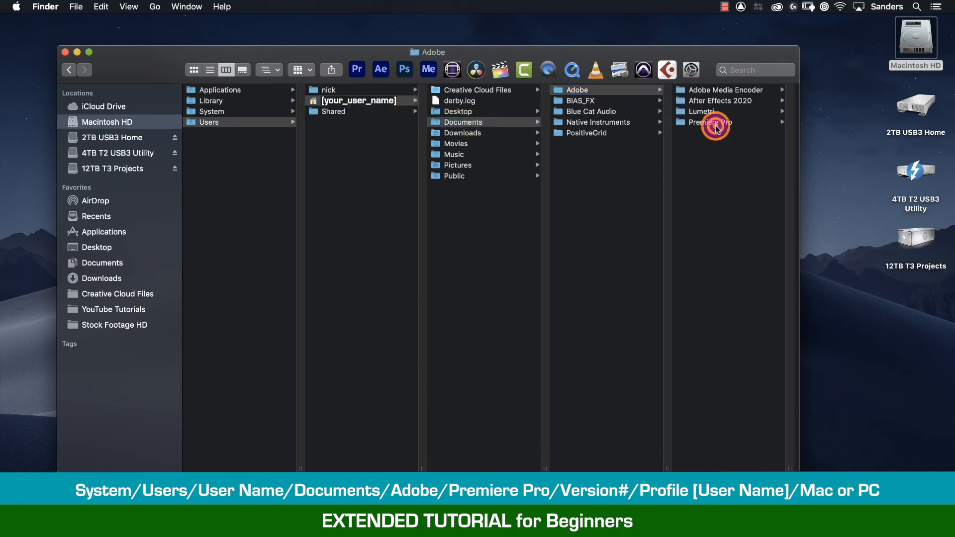
pyautogui.click(699, 90)
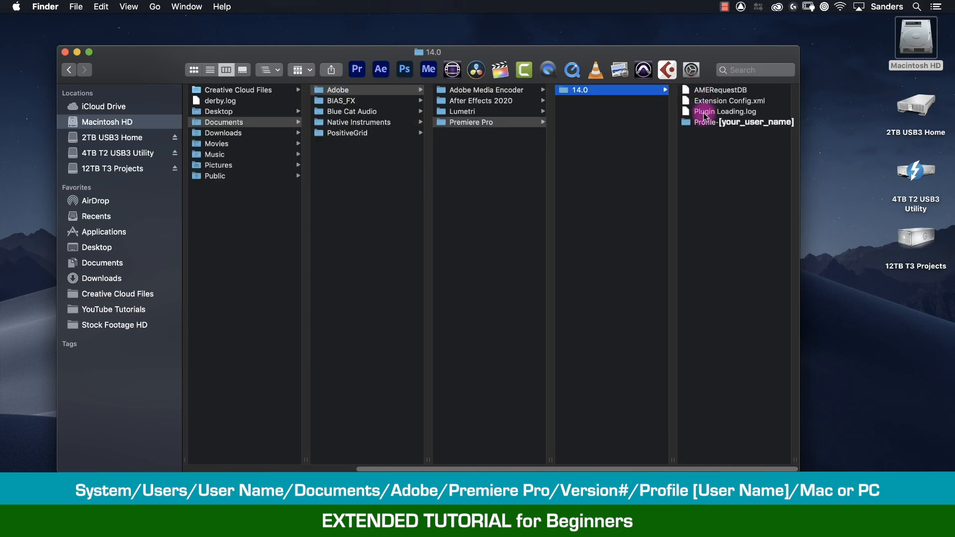
# Open the user's Profile folder, widen its column, and select the newly saved .kys keyboard preset file in the Mac subfolder.
pyautogui.click(709, 123)
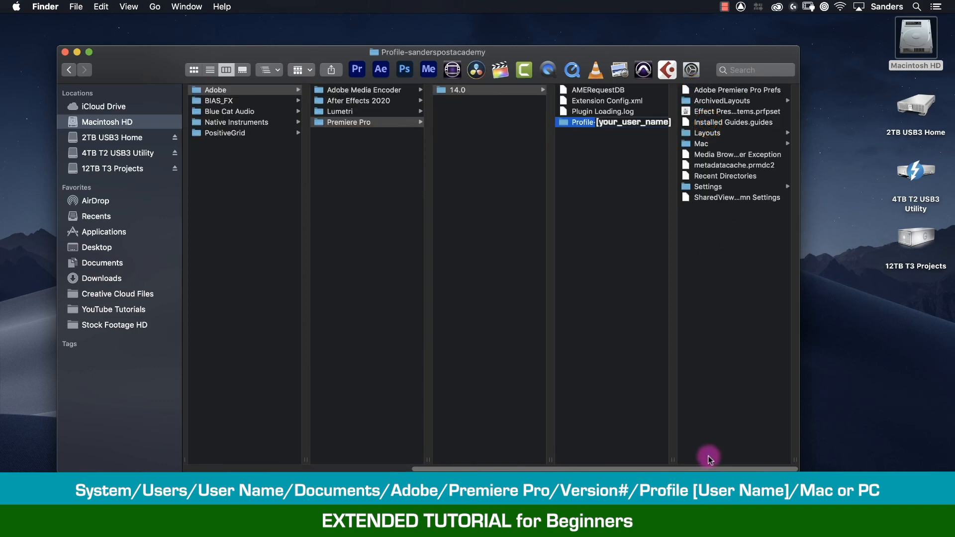
pyautogui.moveTo(667, 462); pyautogui.dragTo(731, 455)
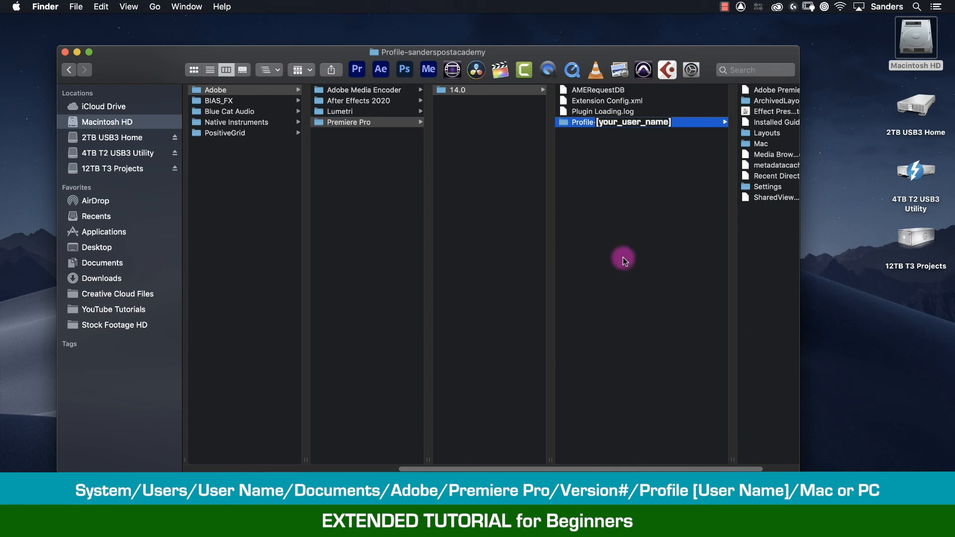
pyautogui.click(762, 144)
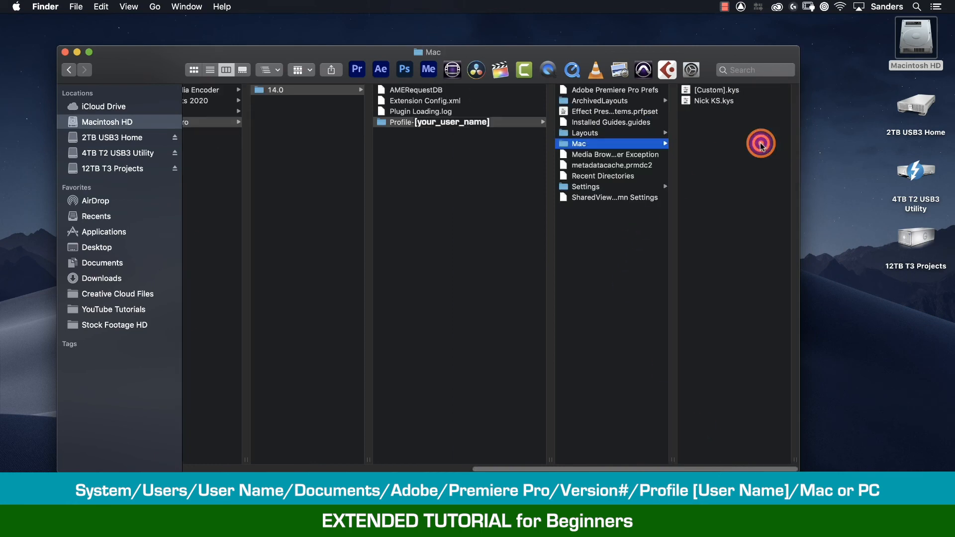
pyautogui.click(697, 102)
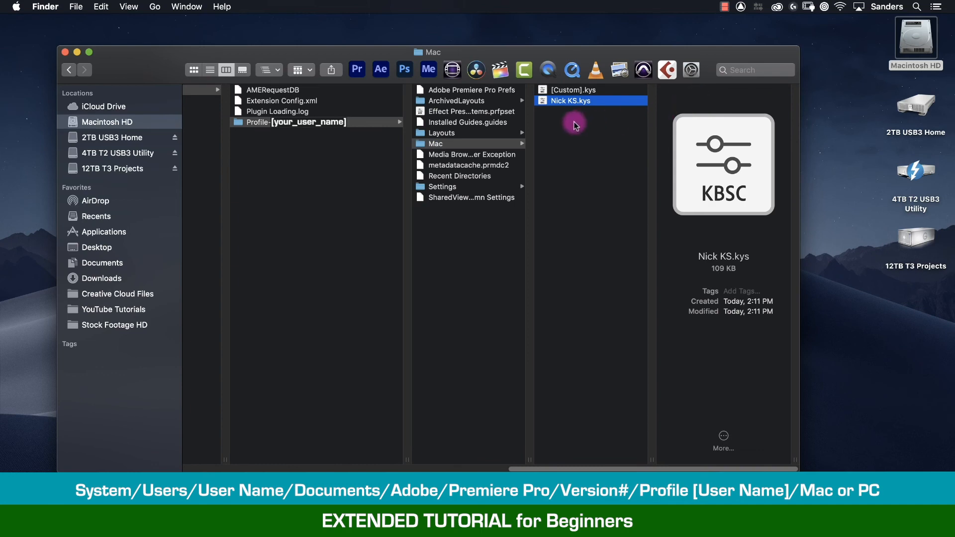